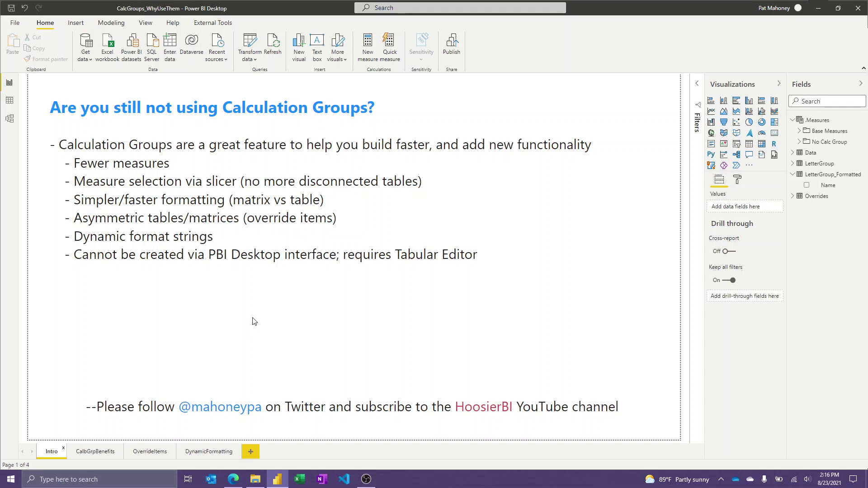
Step: Open the CalbGrpBenefits page, then show the Data table's eight rows in data view
left_click(109, 450)
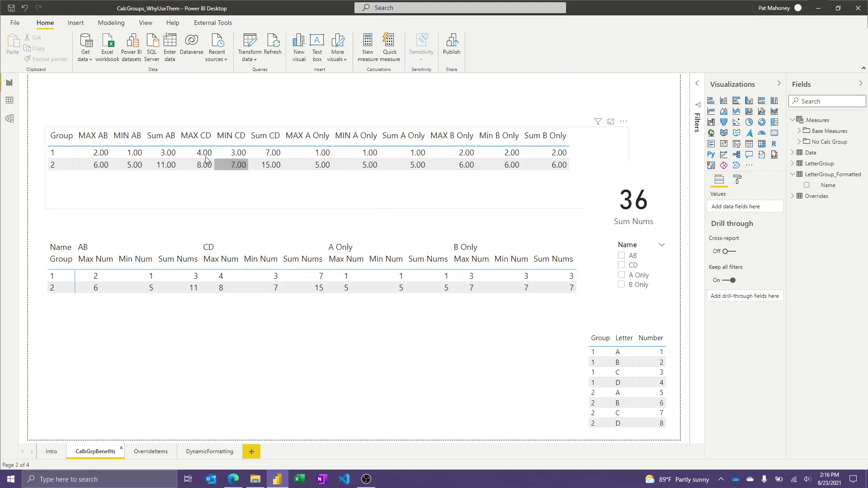
left_click(10, 100)
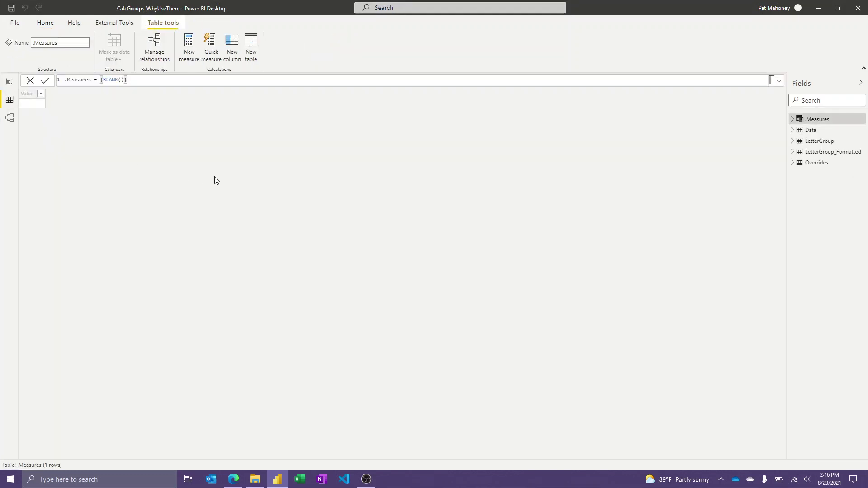
left_click(811, 130)
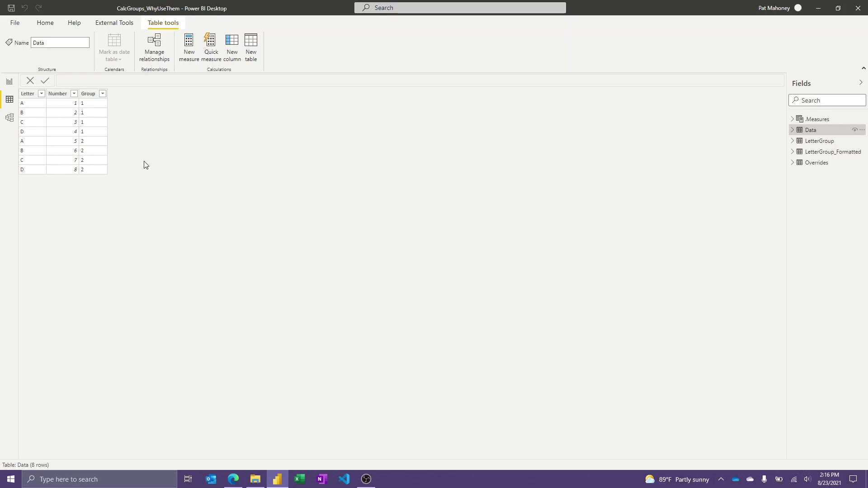
Step: Return to Report view to see the two tables, Sum Nums card and slicer
left_click(9, 83)
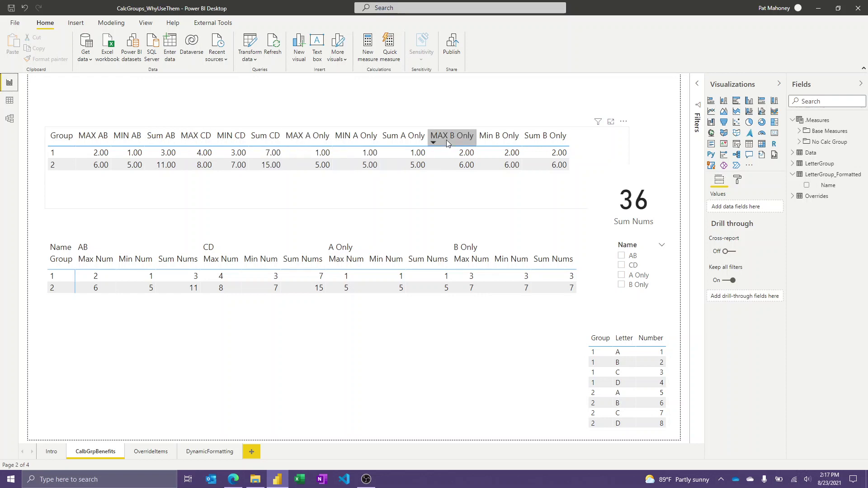
left_click(452, 186)
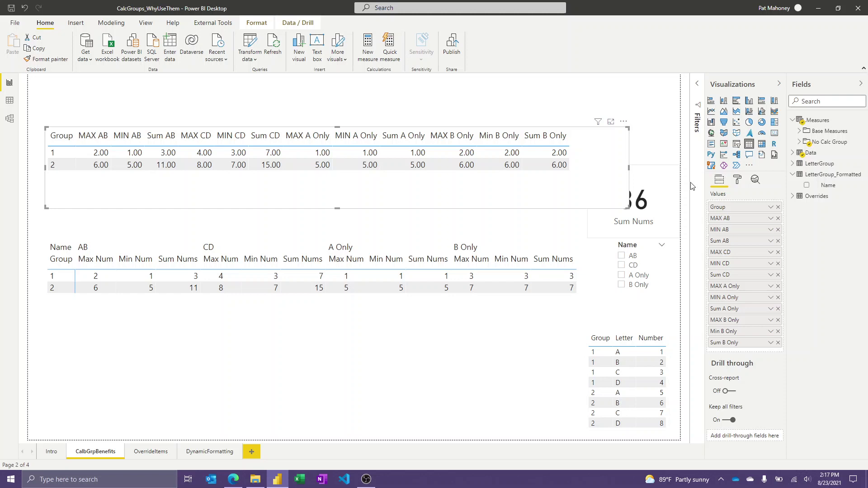
left_click(799, 143)
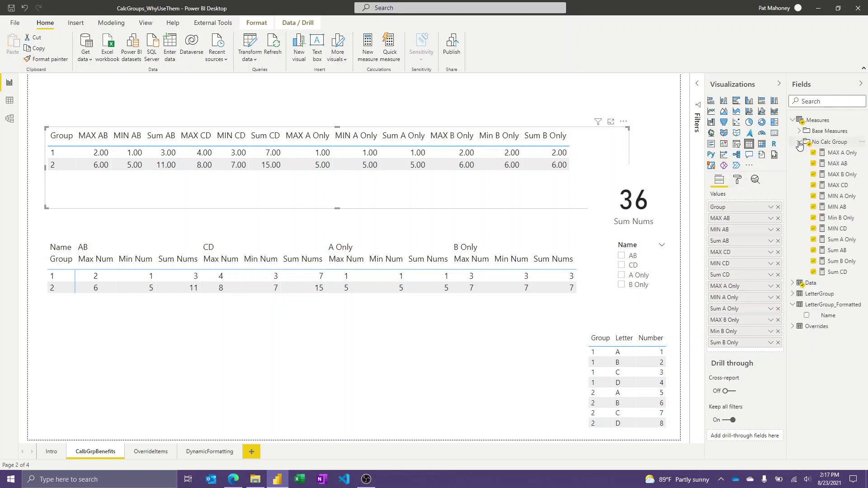
left_click(834, 164)
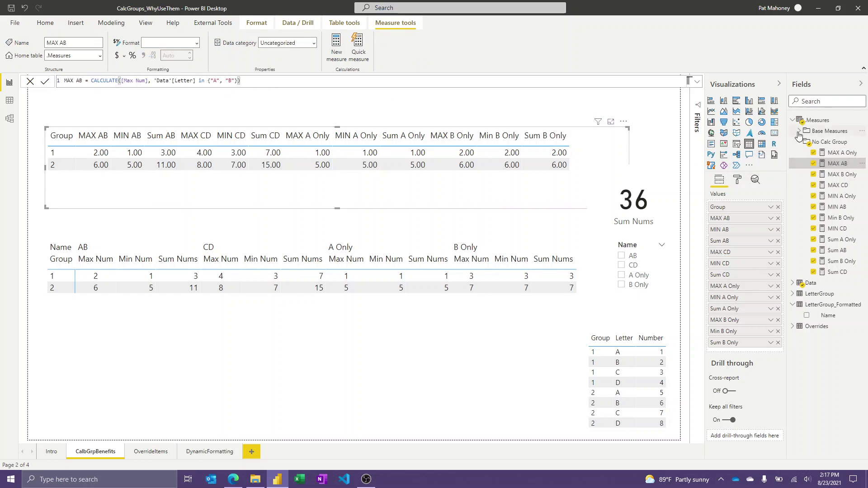
left_click(799, 131)
left_click(838, 154)
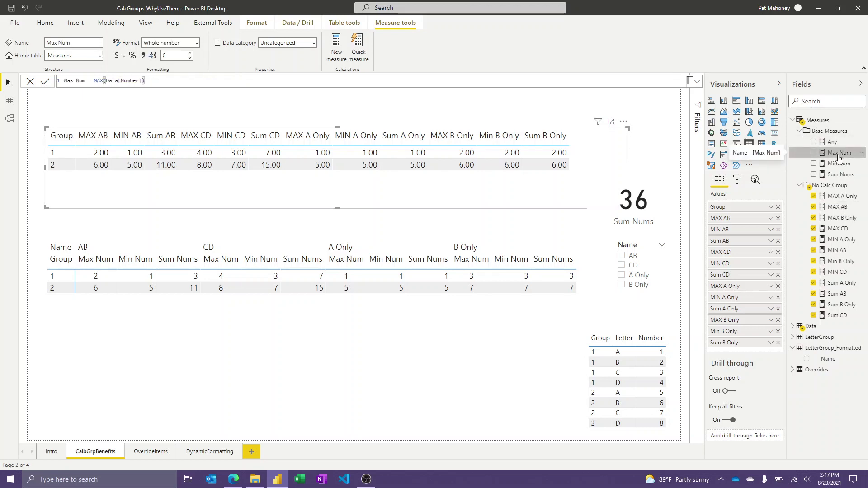
left_click(839, 164)
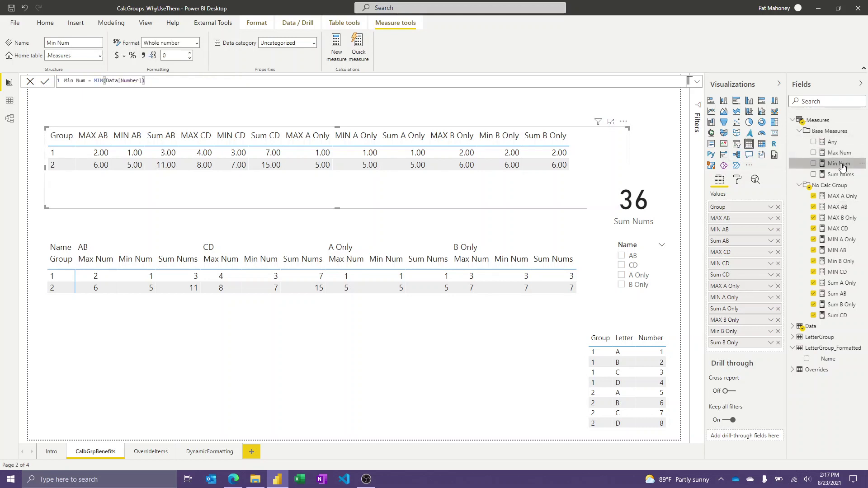
left_click(841, 175)
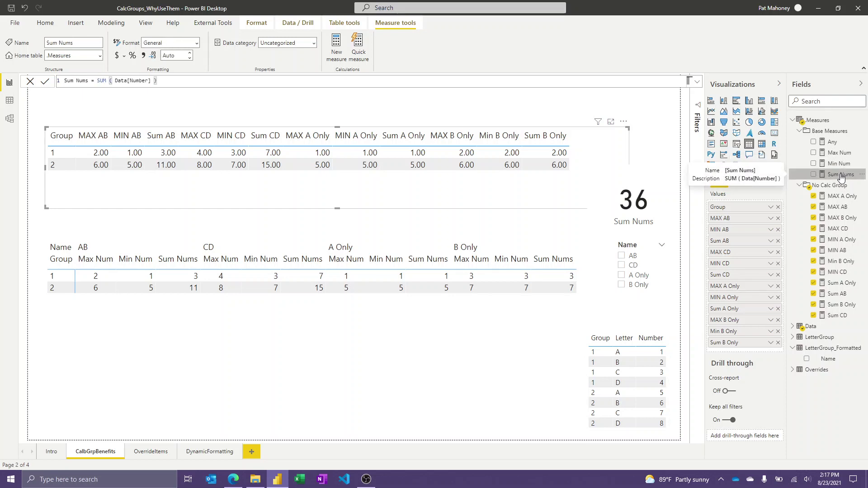
left_click(800, 131)
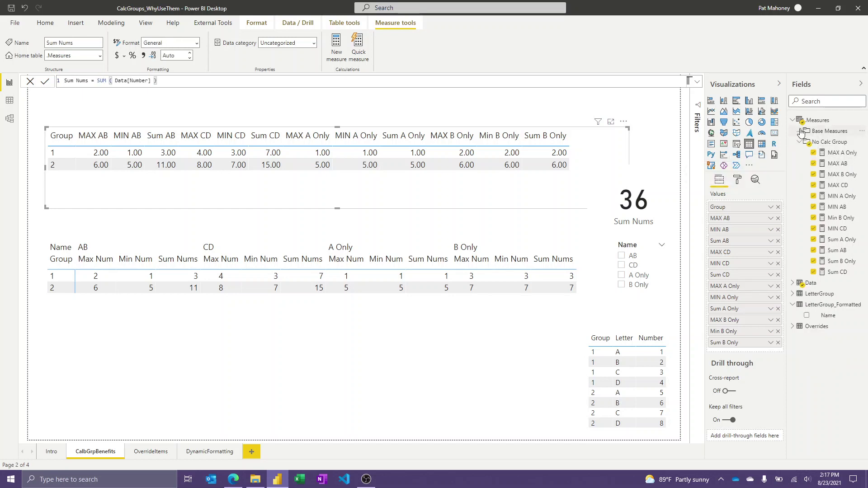
left_click(840, 164)
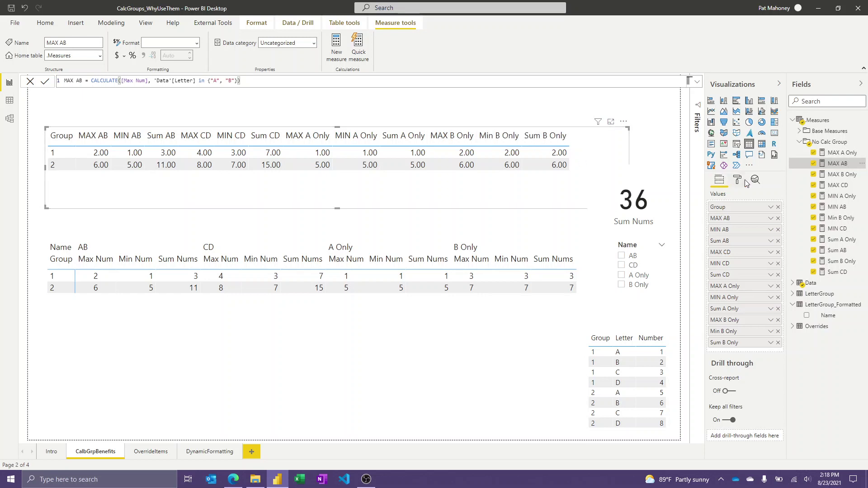
left_click(838, 187)
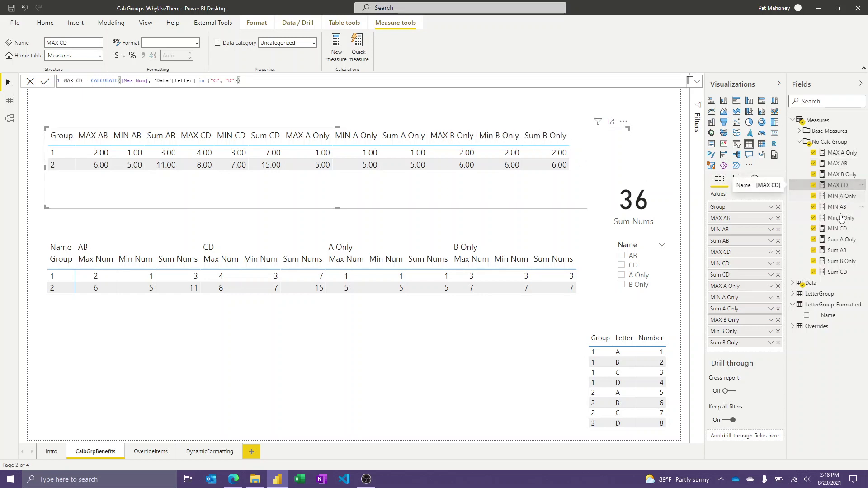
left_click(838, 229)
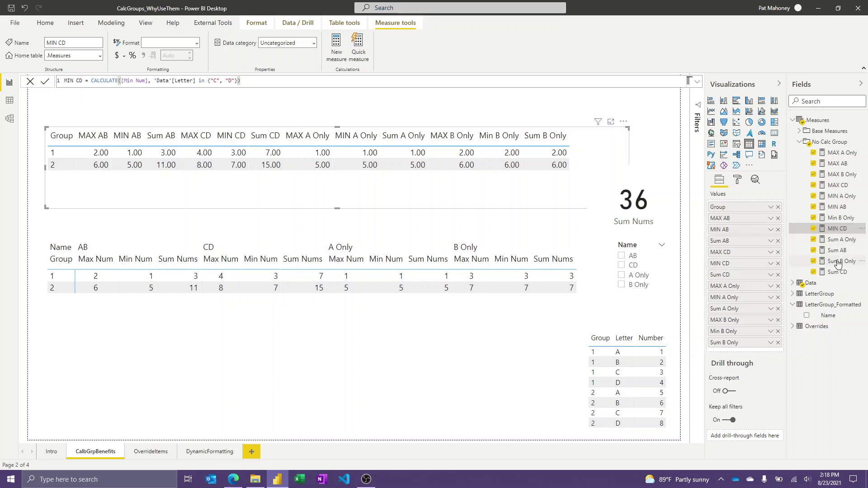
left_click(842, 240)
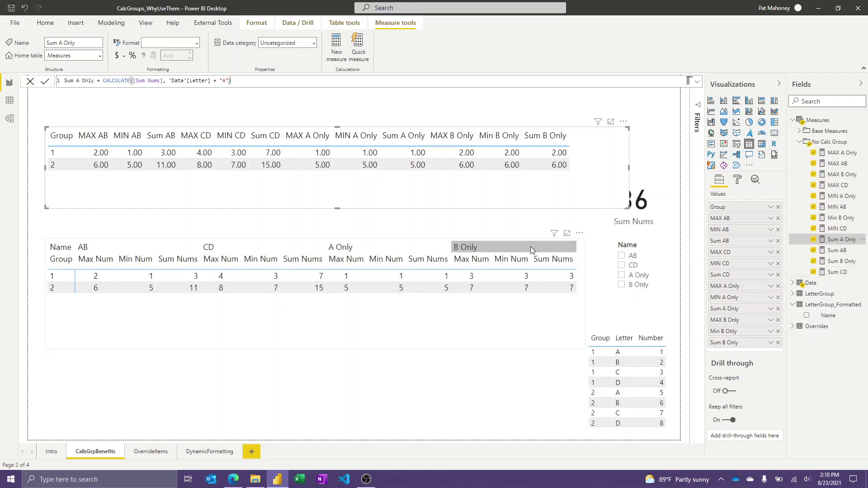
left_click(487, 325)
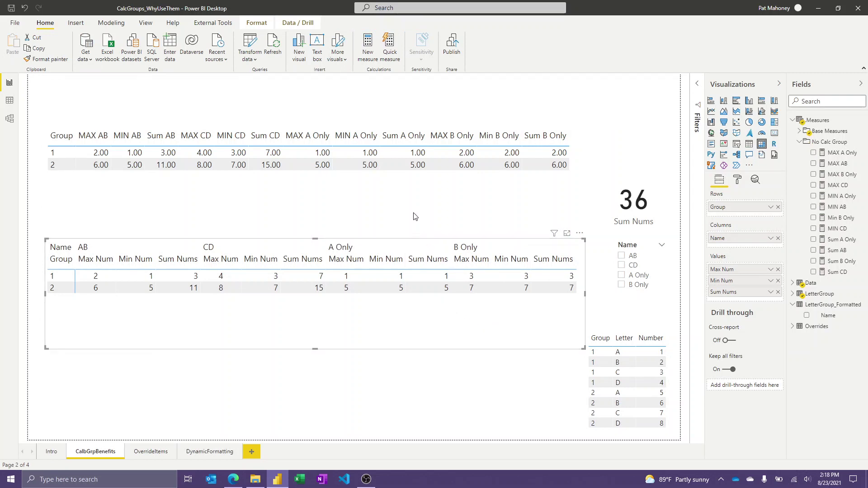
Step: Launch Tabular Editor from External Tools on the CalcGroups_WhyUseThem model, maximized
left_click(220, 26)
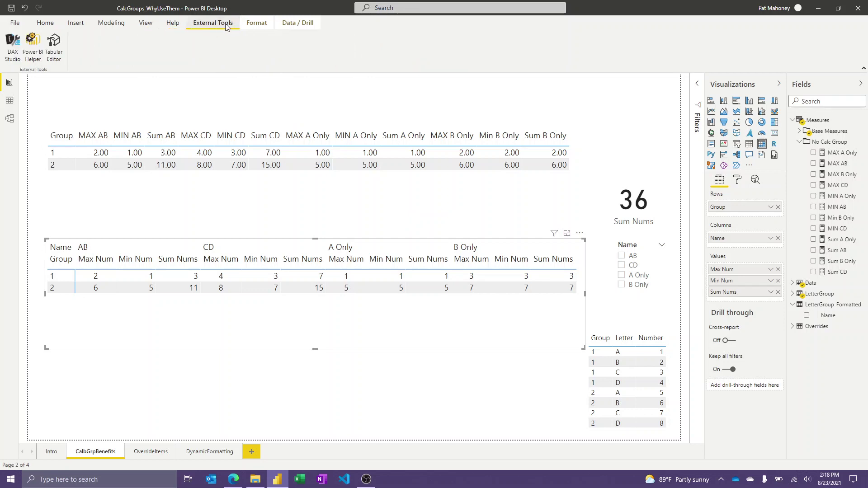
left_click(55, 45)
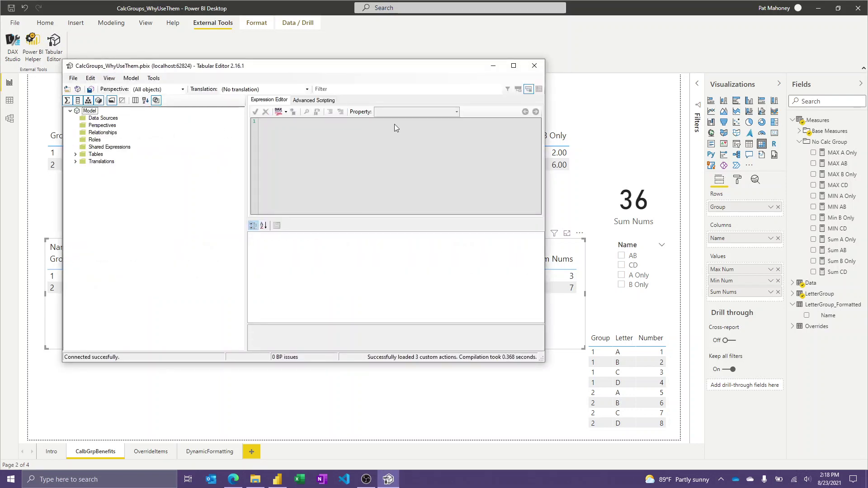
left_click(515, 68)
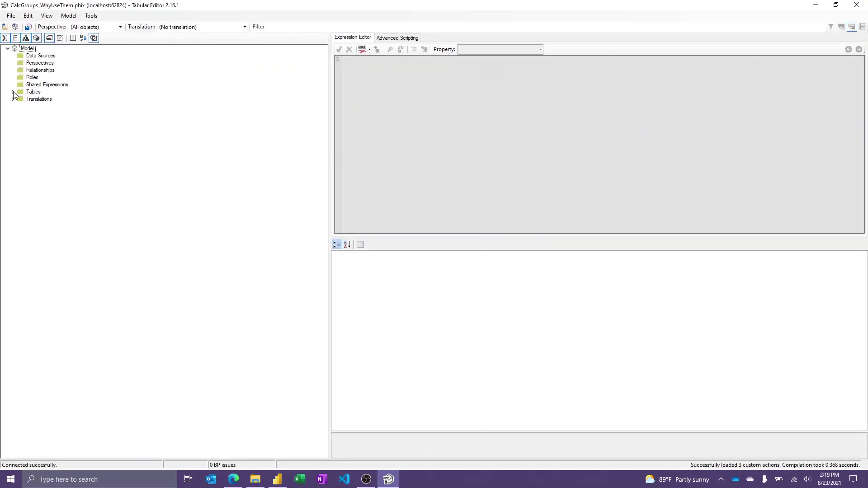
Step: Expand the model's Tables and create a trial New Calculation Group
left_click(14, 93)
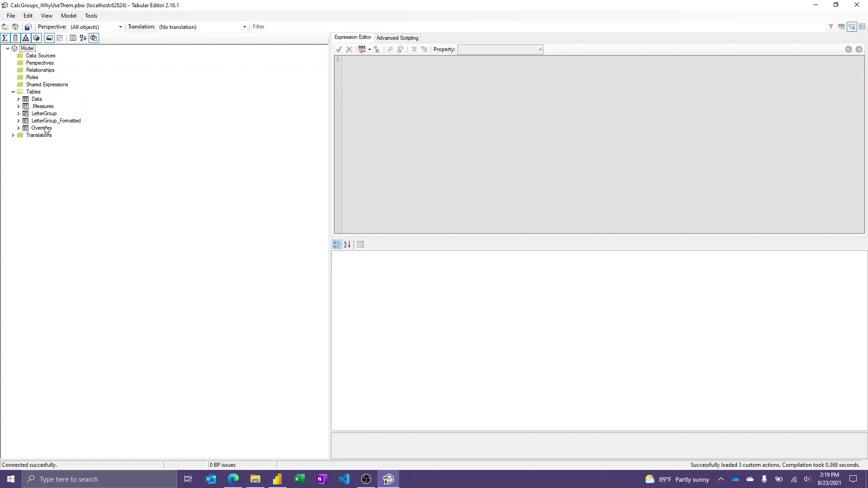
left_click(34, 92)
right_click(37, 94)
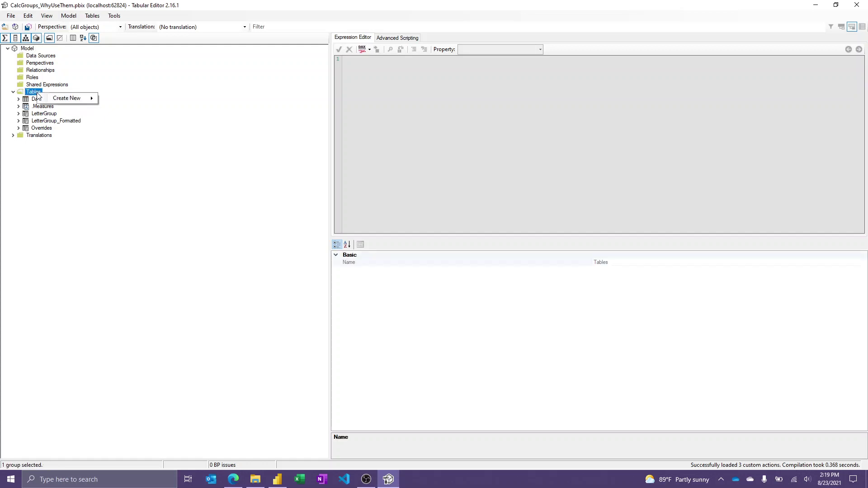
mouse_move(71, 103)
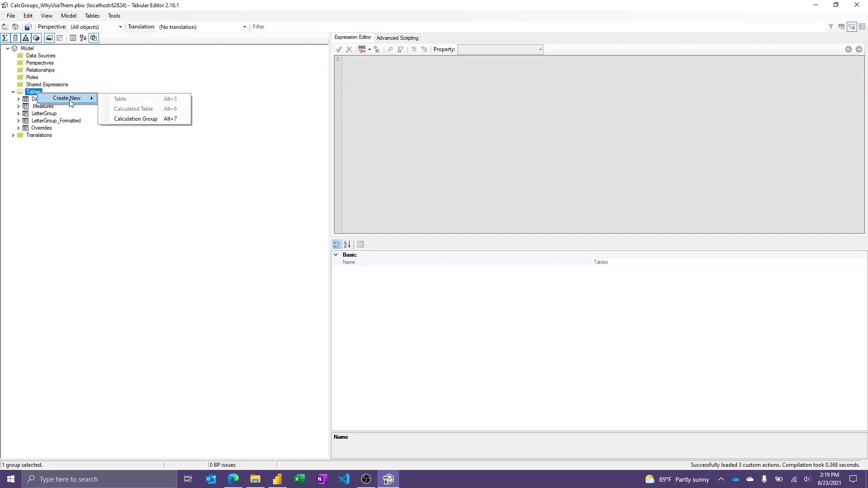
left_click(137, 119)
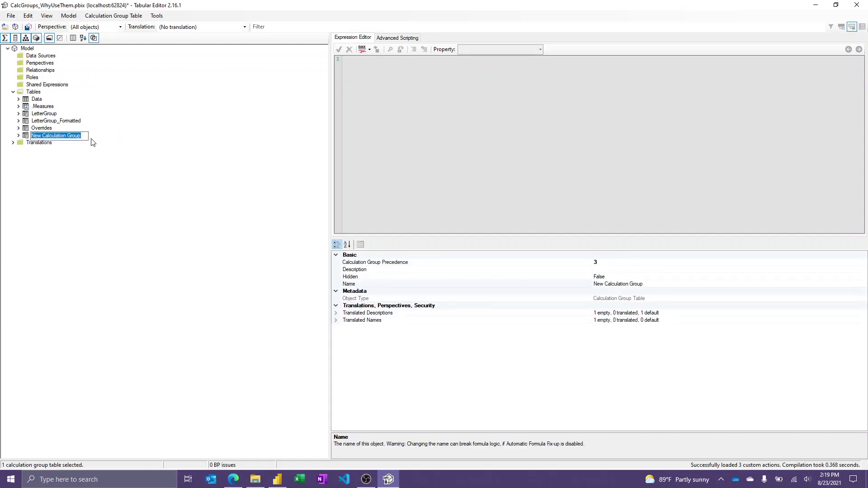
Step: Delete the trial calculation group and expand LetterGroup to show its items
right_click(27, 136)
mouse_move(68, 142)
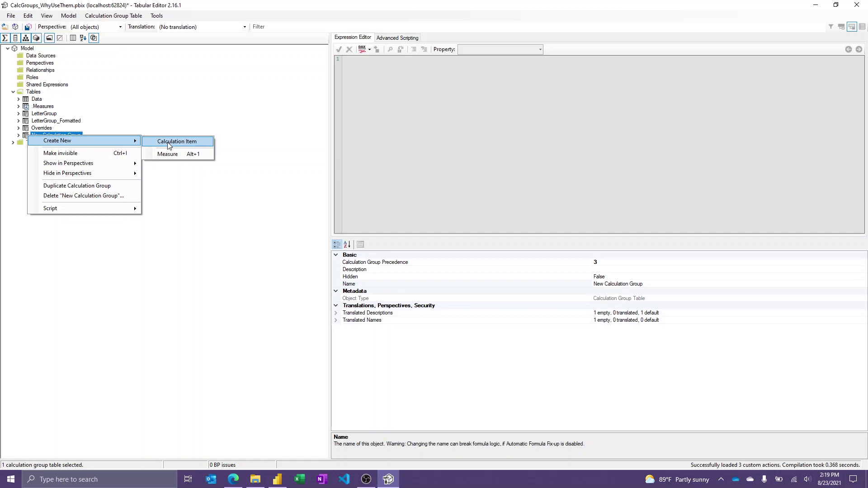
left_click(25, 138)
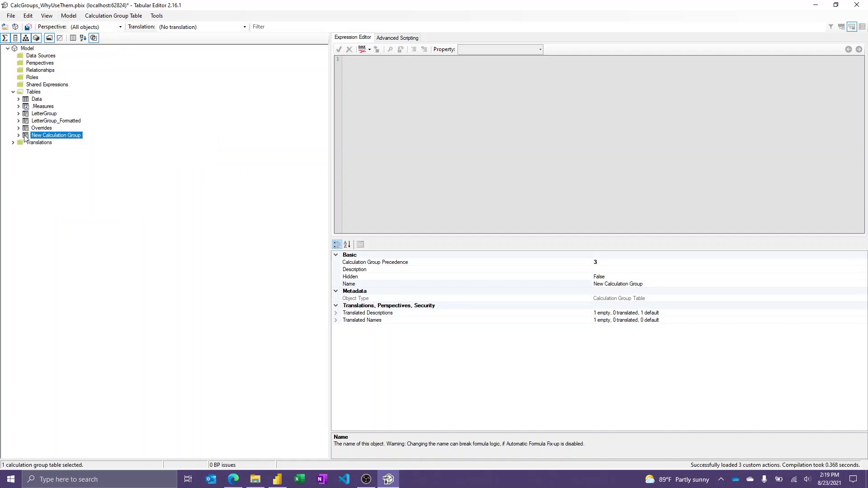
right_click(25, 137)
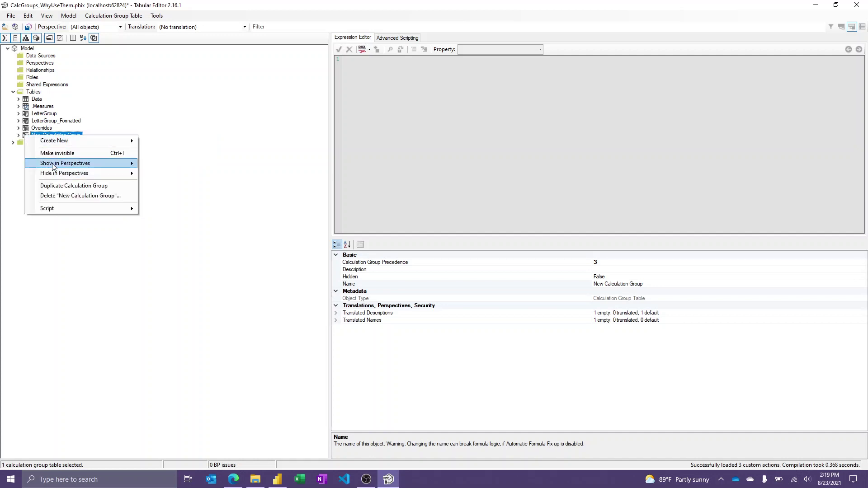
left_click(61, 195)
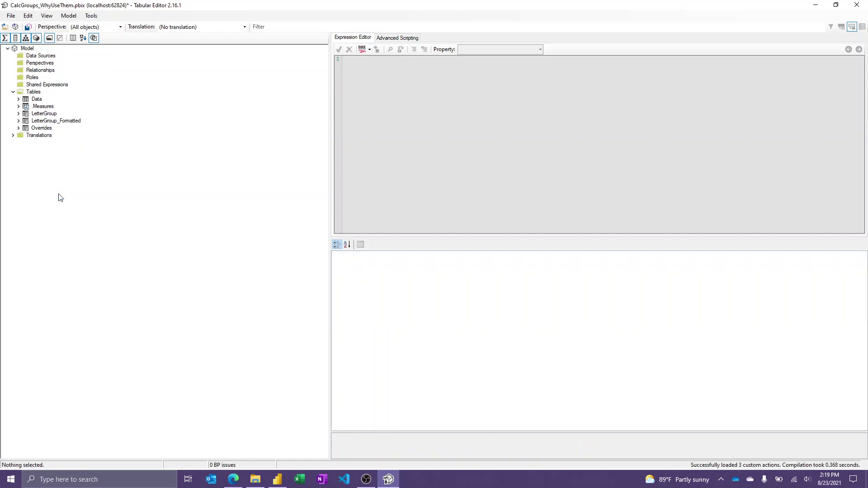
left_click(18, 114)
left_click(47, 115)
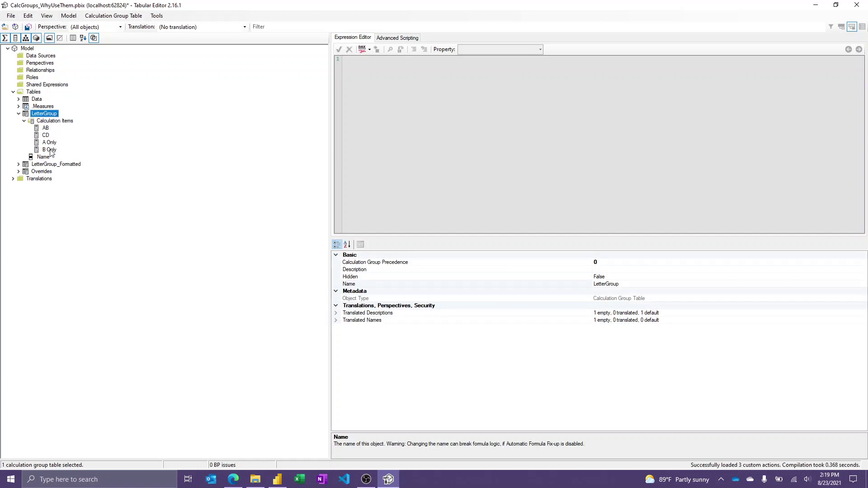
Step: Review the AB, CD, A Only and B Only item expressions, then return to Power BI
left_click(46, 129)
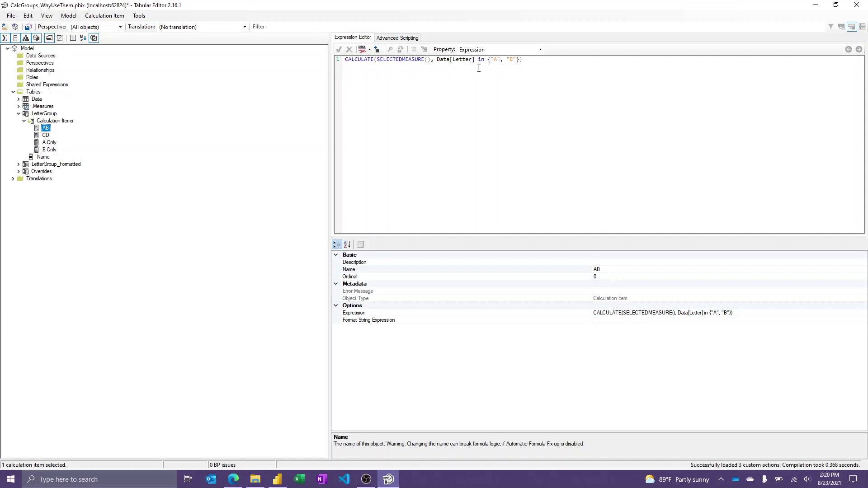
left_click(47, 137)
left_click(50, 144)
left_click(49, 150)
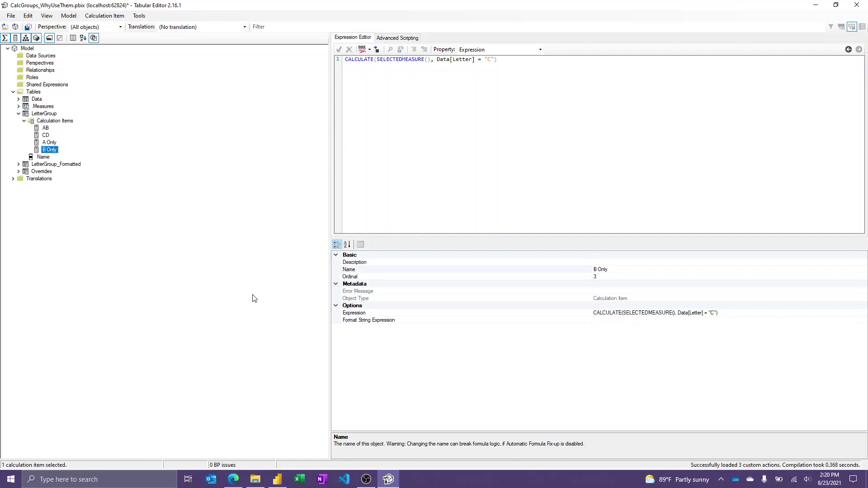
left_click(278, 478)
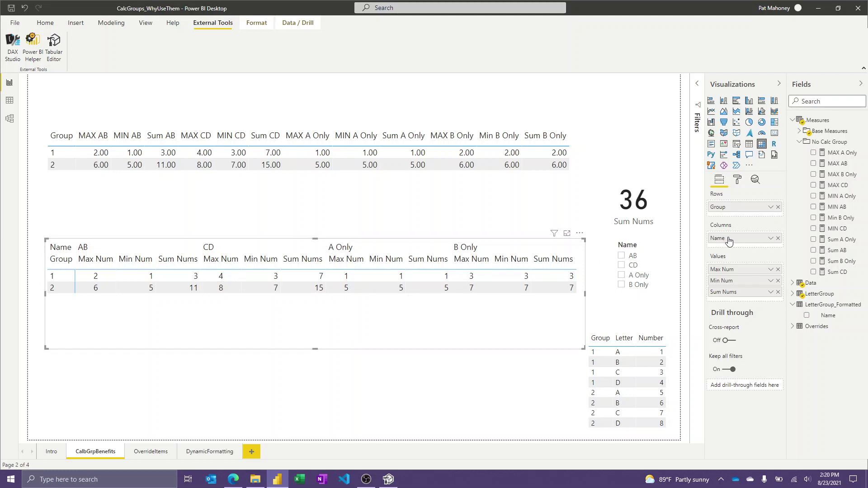
Step: Expand LetterGroup's fields, collapse the No Calc Group folder, and select the Sum Nums card
left_click(808, 294)
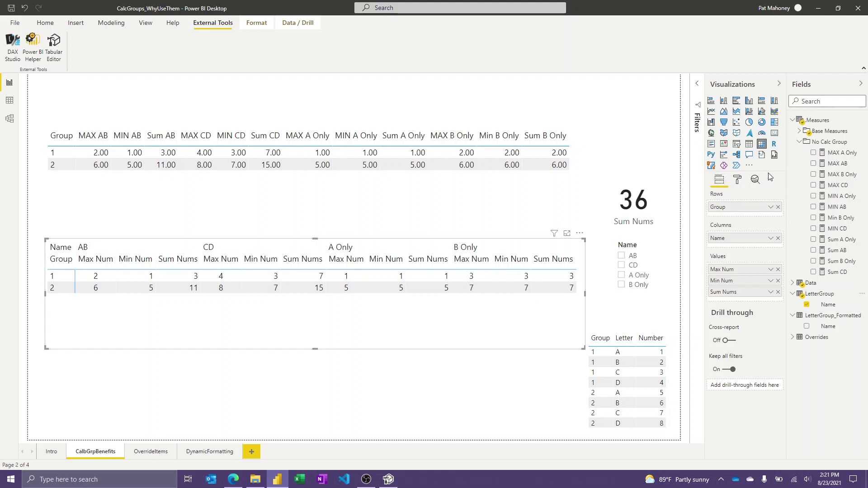
left_click(799, 143)
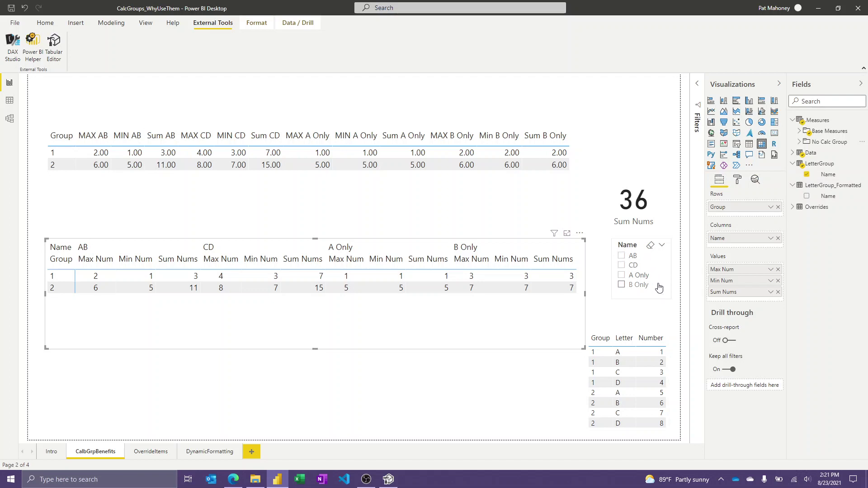
left_click(659, 209)
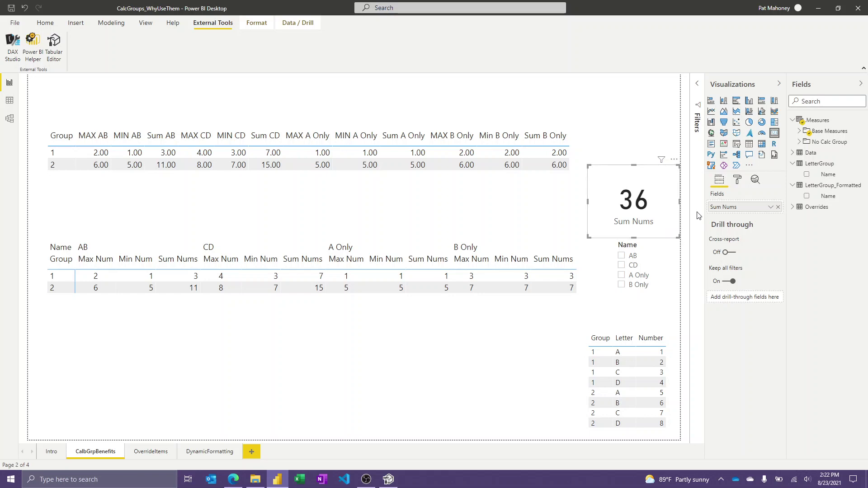
Step: Open the Name filter, try CD, A Only, B Only and AB, then clear the selection
left_click(696, 86)
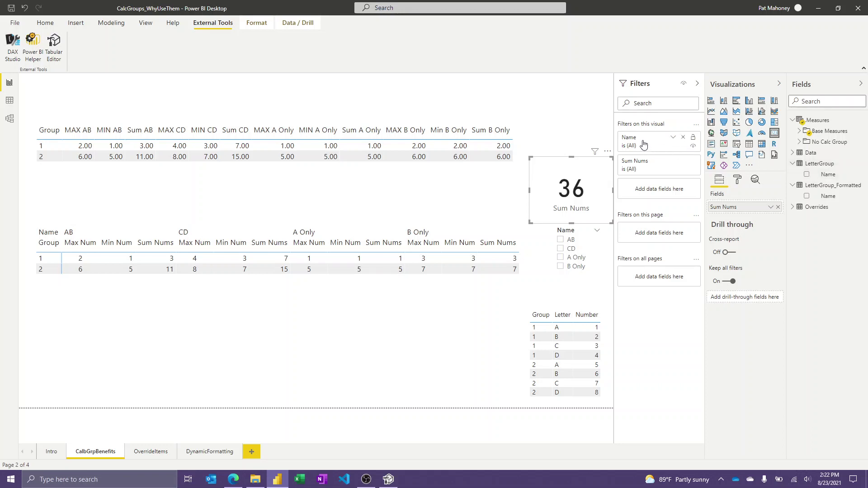
left_click(673, 138)
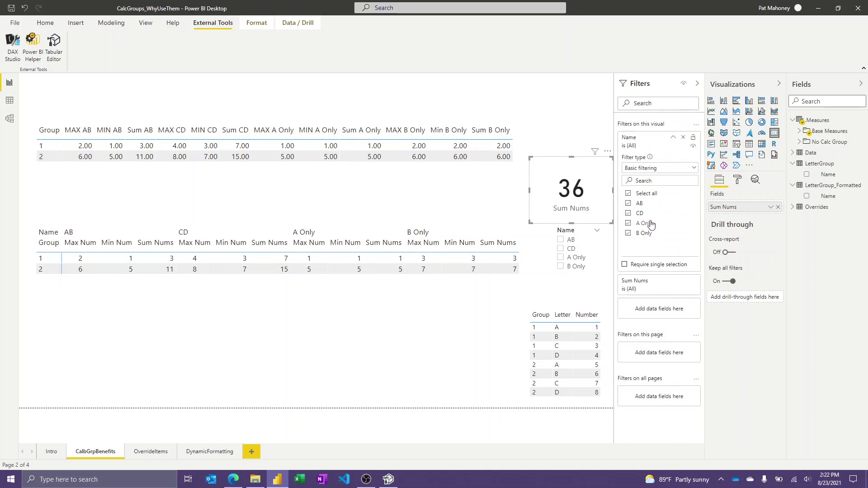
left_click(599, 249)
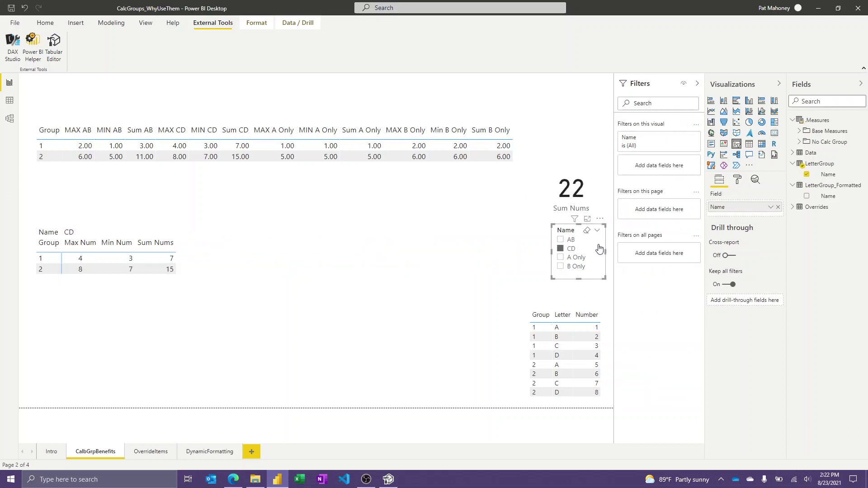
left_click(578, 259)
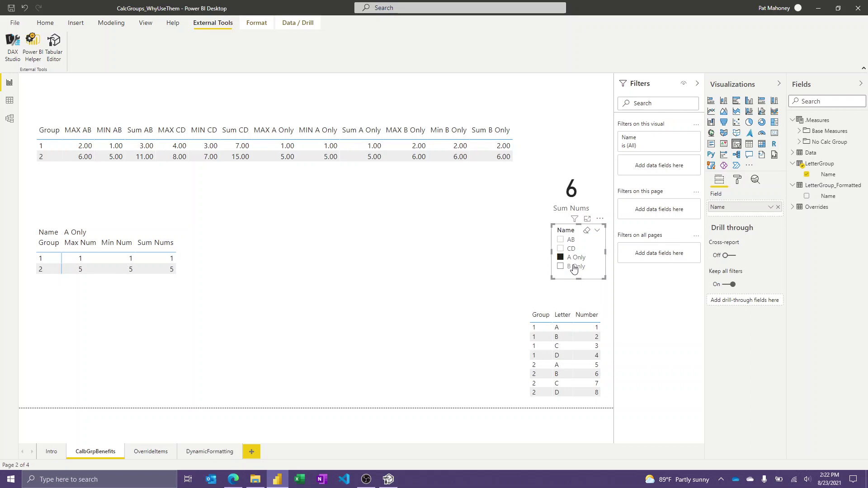
left_click(574, 267)
left_click(571, 258)
left_click(566, 249)
left_click(564, 244)
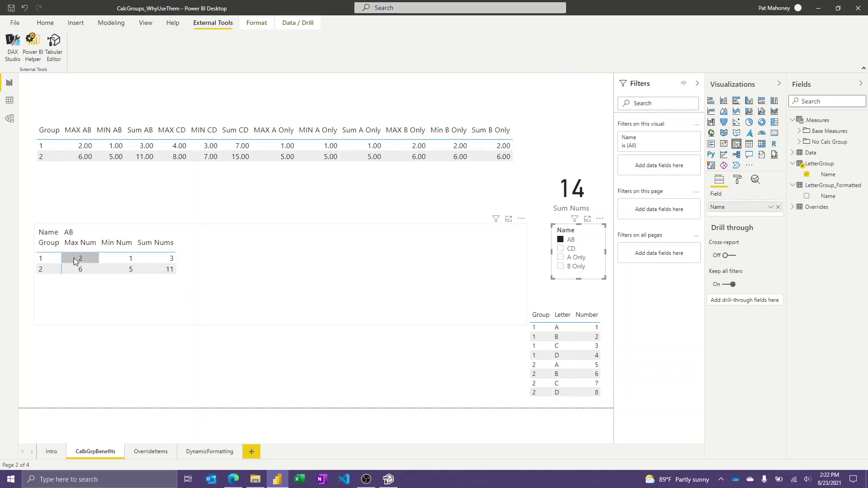
left_click(572, 244)
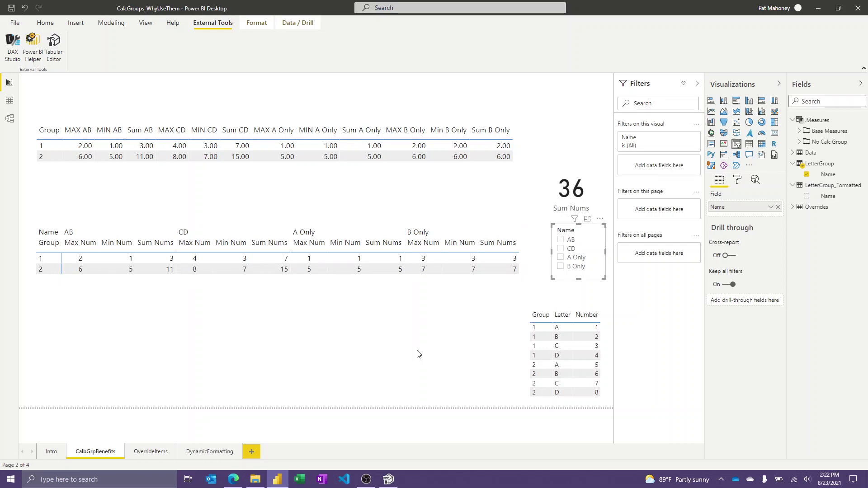
left_click(334, 292)
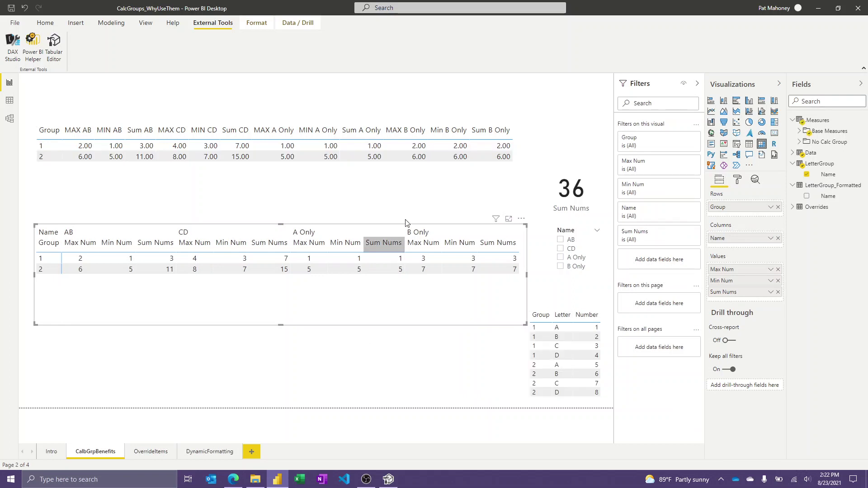
Step: Open the top measures table's Field formatting settings for the Group field
left_click(409, 176)
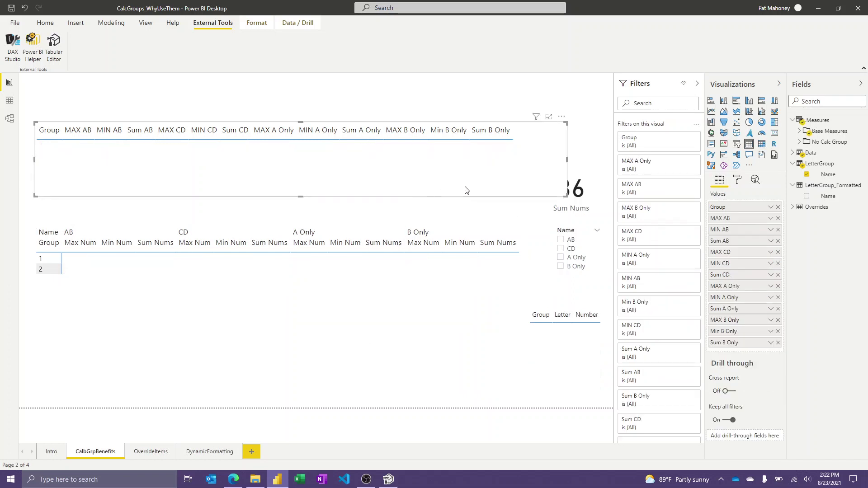
left_click(736, 179)
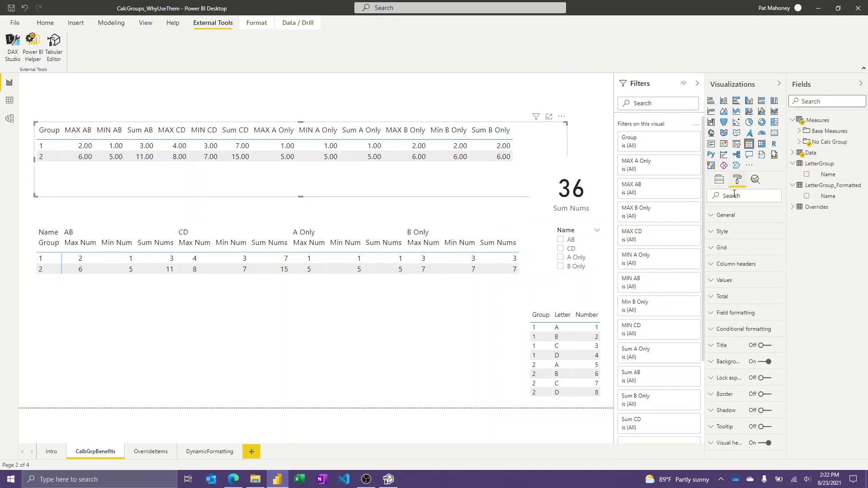
left_click(726, 314)
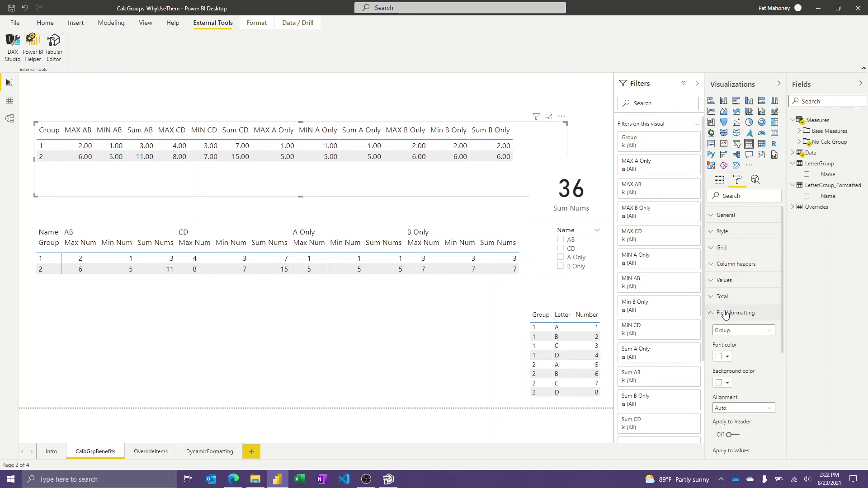
scroll(755, 314, "down", 1)
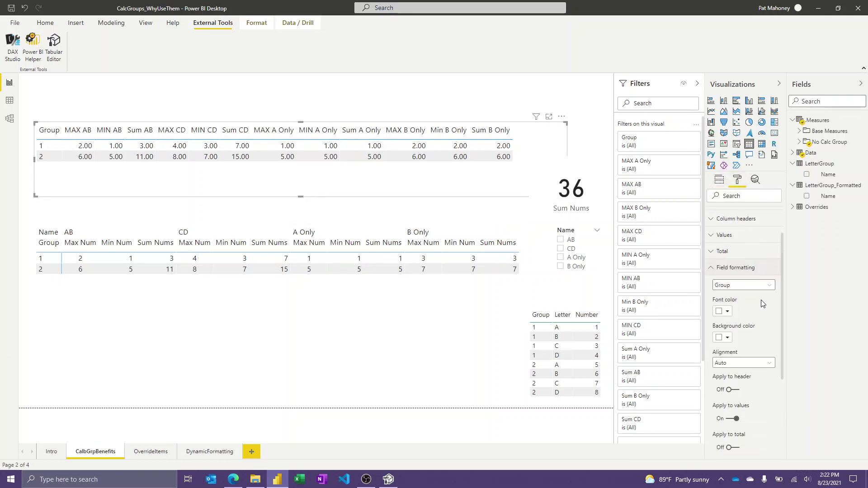
left_click(769, 288)
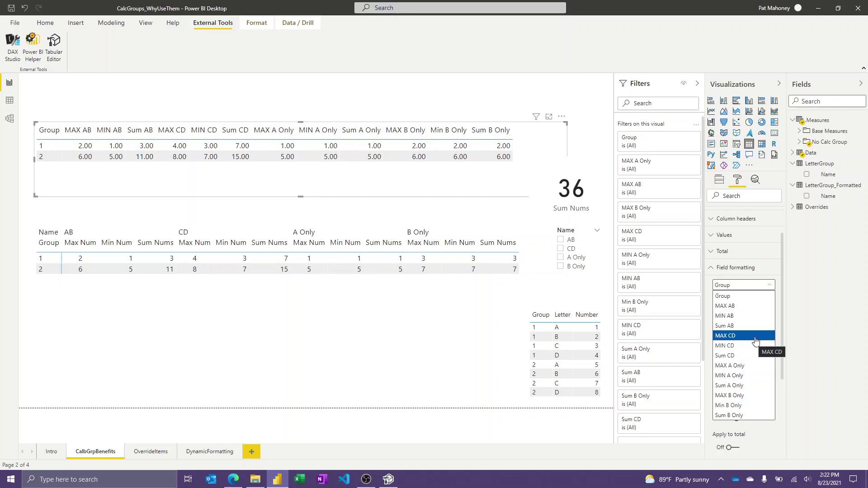
Step: Check the lower matrix's Field formatting for Max Num, then open the OverrideItems page
left_click(768, 288)
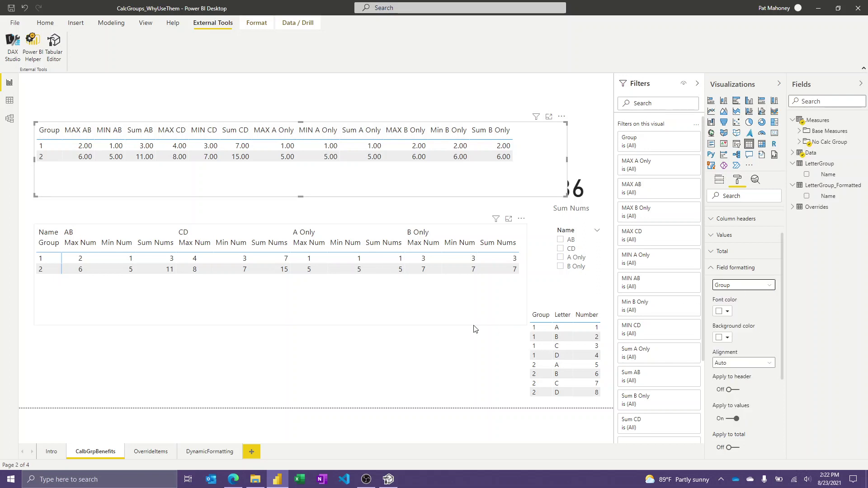
left_click(410, 307)
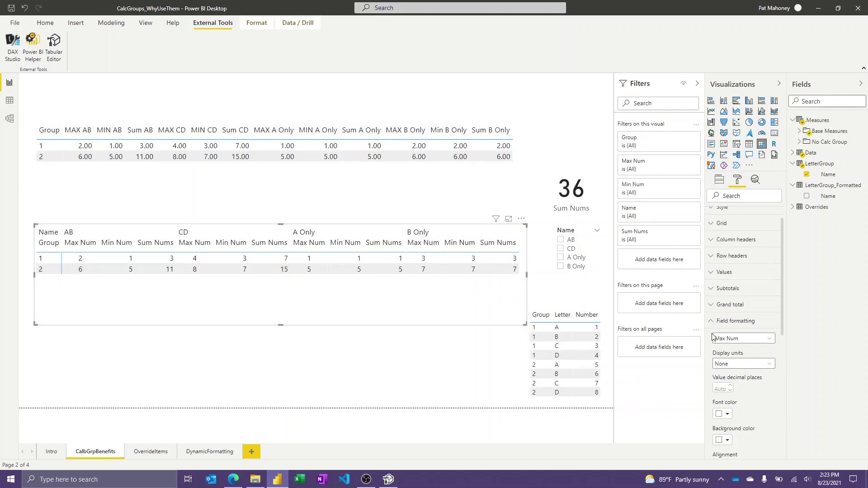
left_click(763, 344)
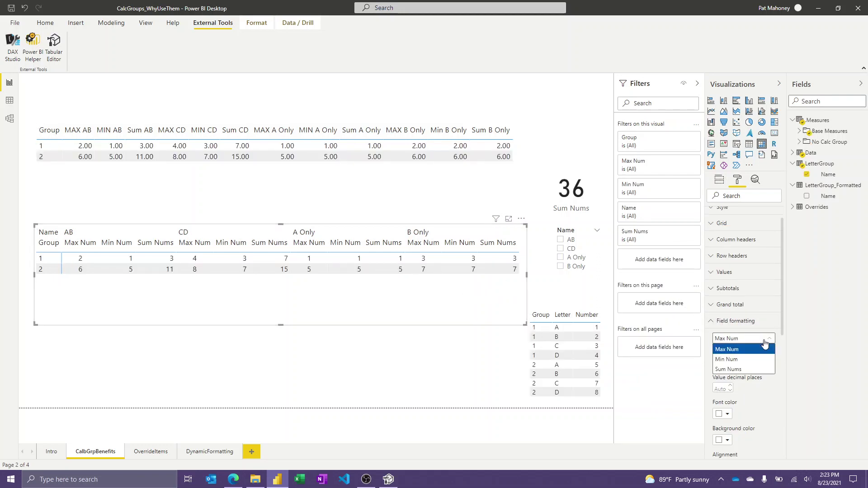
left_click(763, 344)
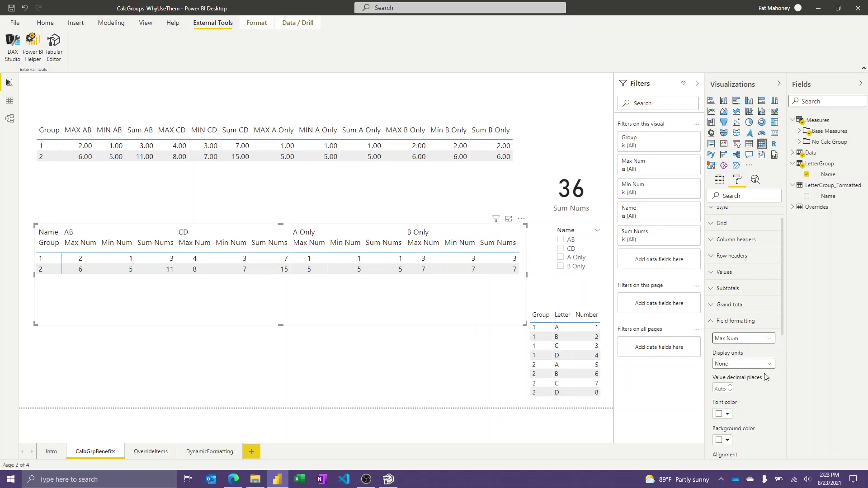
scroll(767, 389, "down", 4)
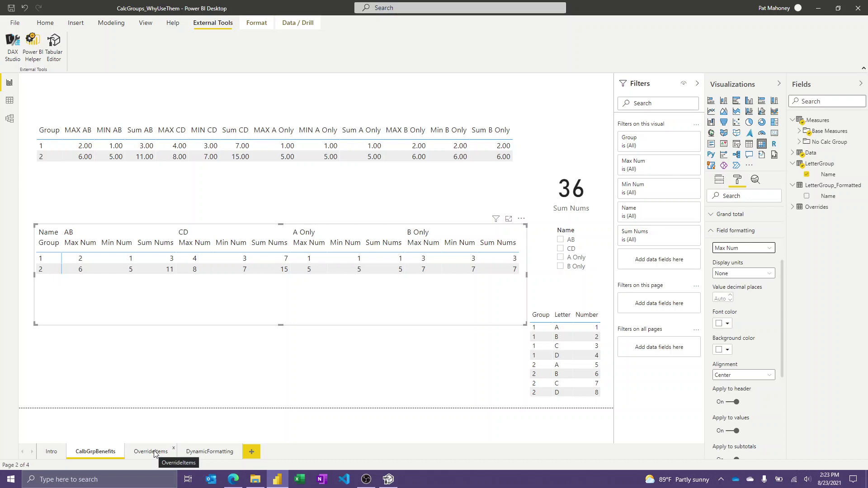
left_click(154, 452)
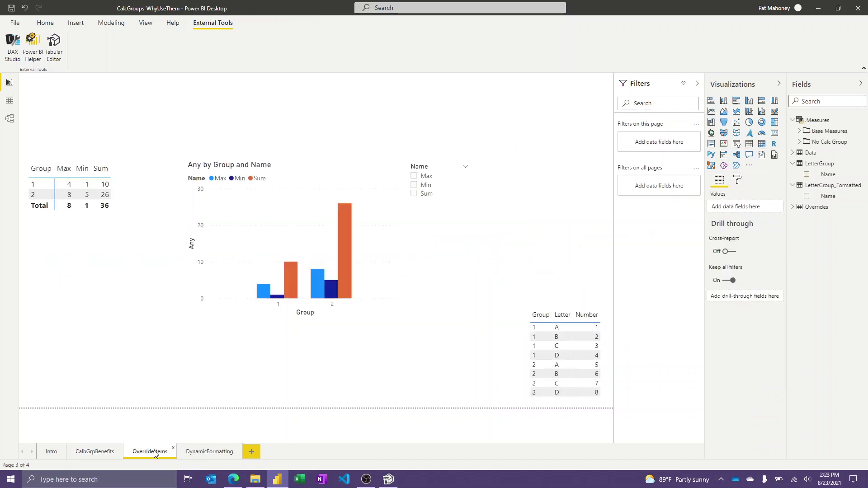
Step: In Tabular Editor, view the Overrides items Max, Min and Sum, then return to Power BI
left_click(388, 480)
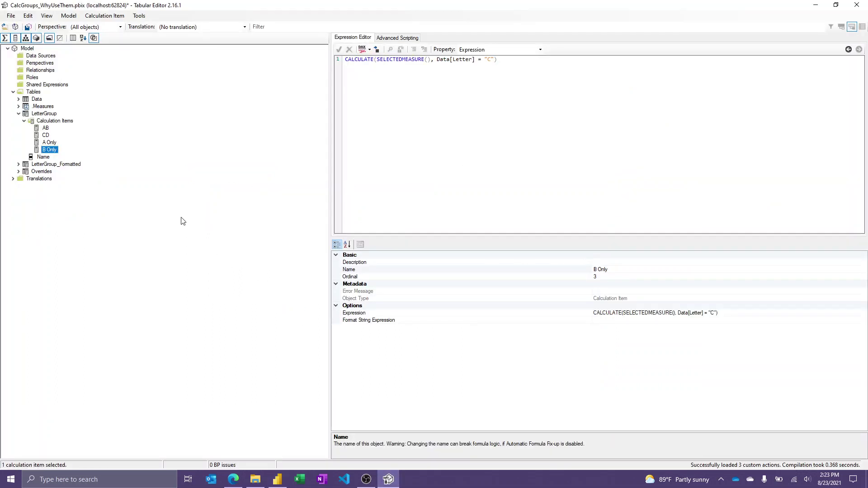
left_click(19, 114)
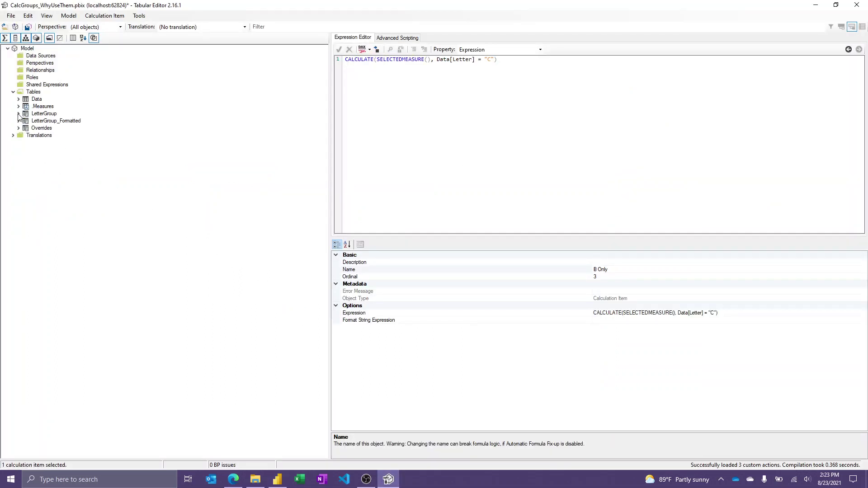
left_click(18, 129)
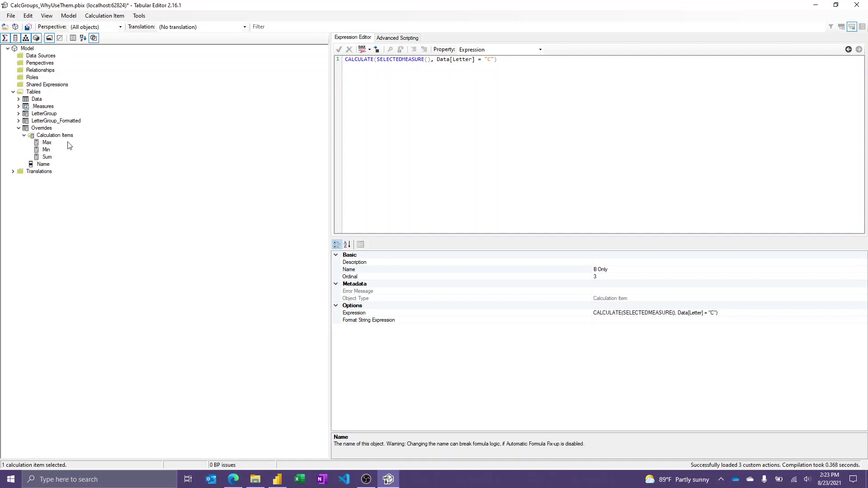
left_click(47, 143)
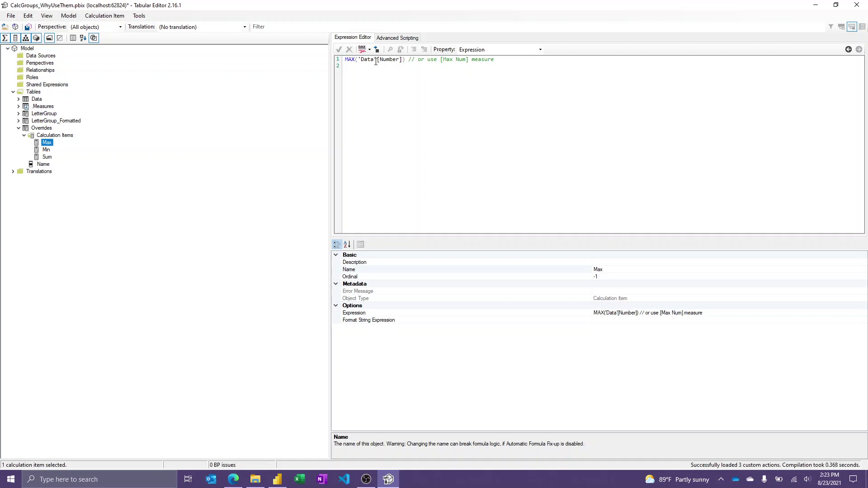
left_click(46, 150)
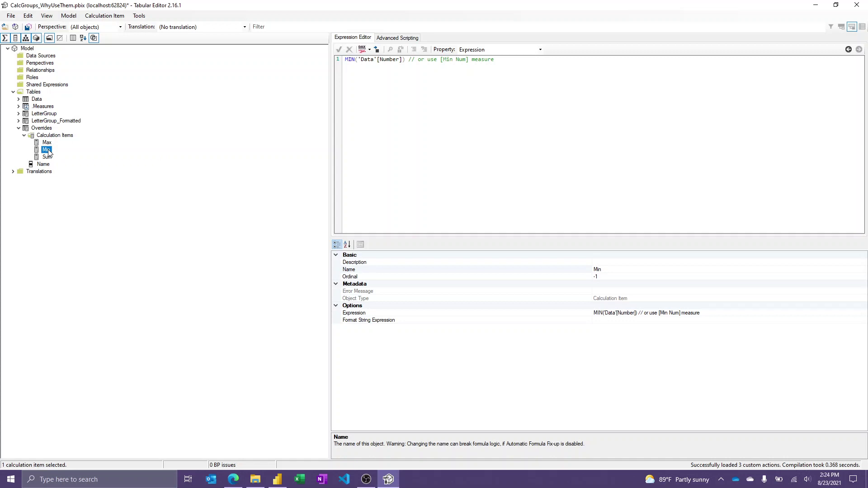
left_click(48, 158)
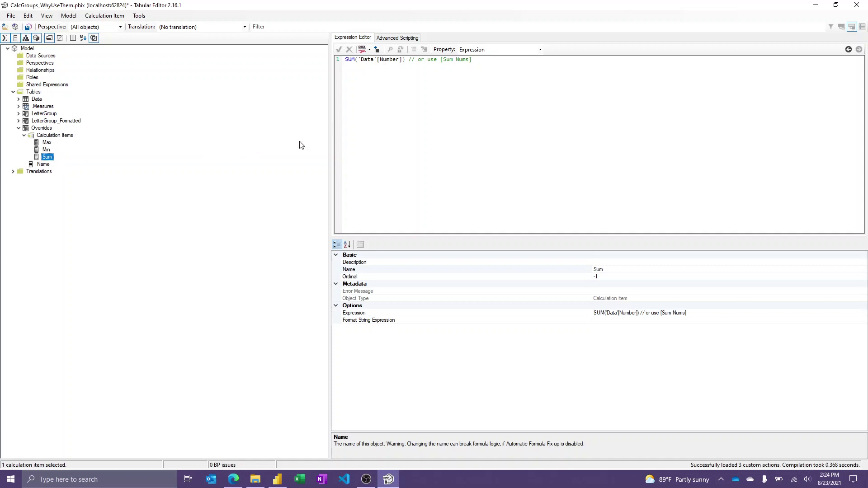
left_click(278, 480)
Step: Select the Any by Group and Name chart and view the Any measure's formula, Any = 1, under Base Measures
left_click(368, 291)
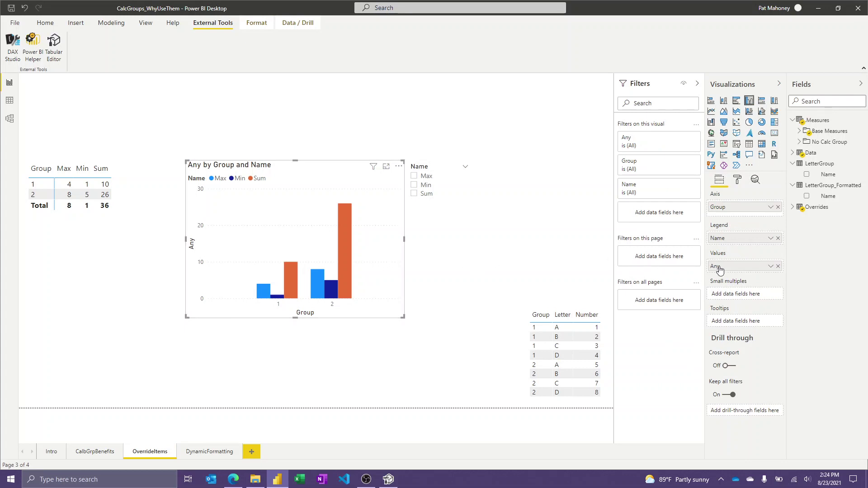
left_click(799, 131)
left_click(830, 143)
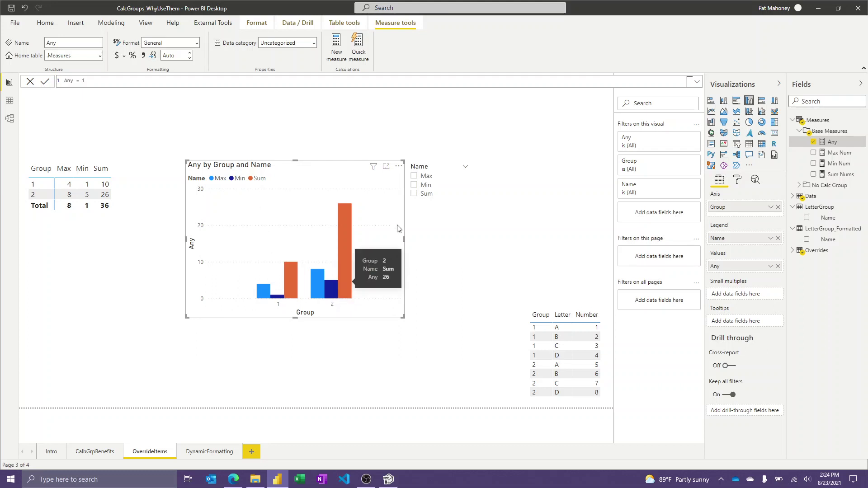
Step: Filter the override chart in turn to the Min, Max and Sum items via the Name slicer
left_click(427, 185)
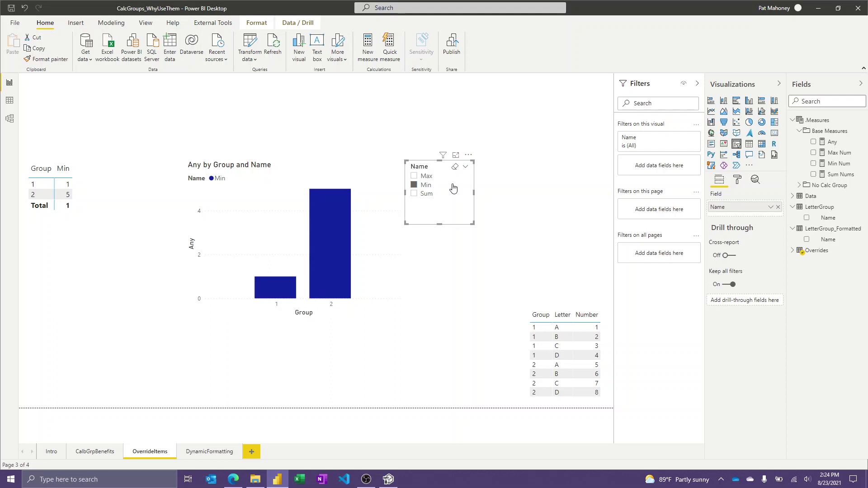
left_click(423, 178)
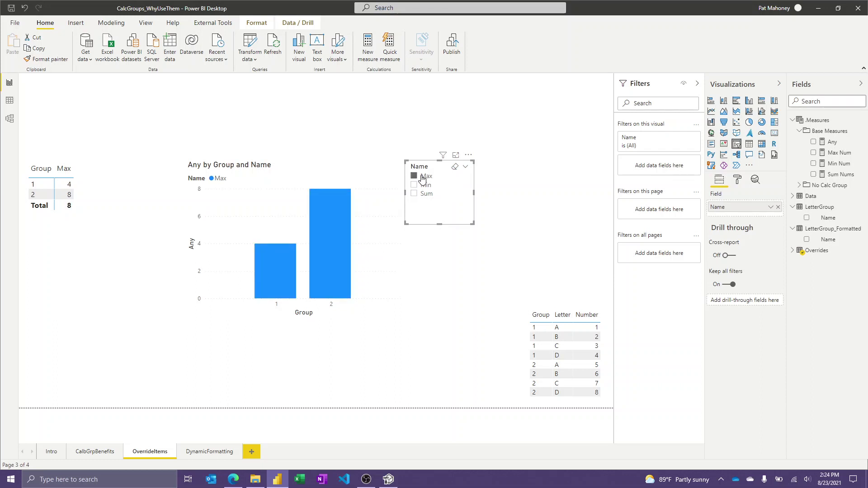
left_click(423, 185)
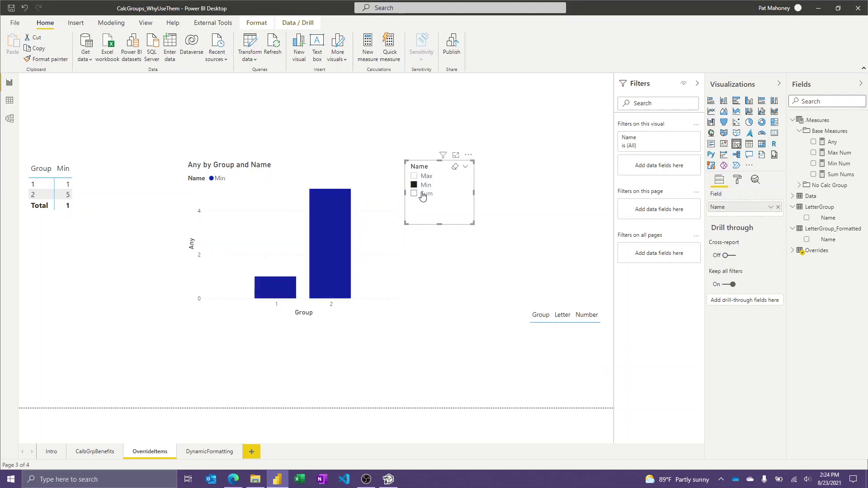
left_click(422, 194)
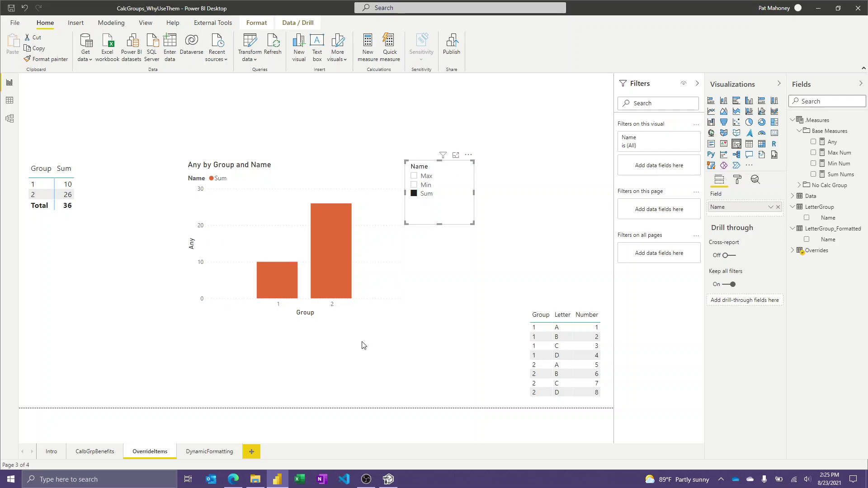
Step: Clear the Name filter and select the matrix on the DynamicFormatting page
left_click(422, 194)
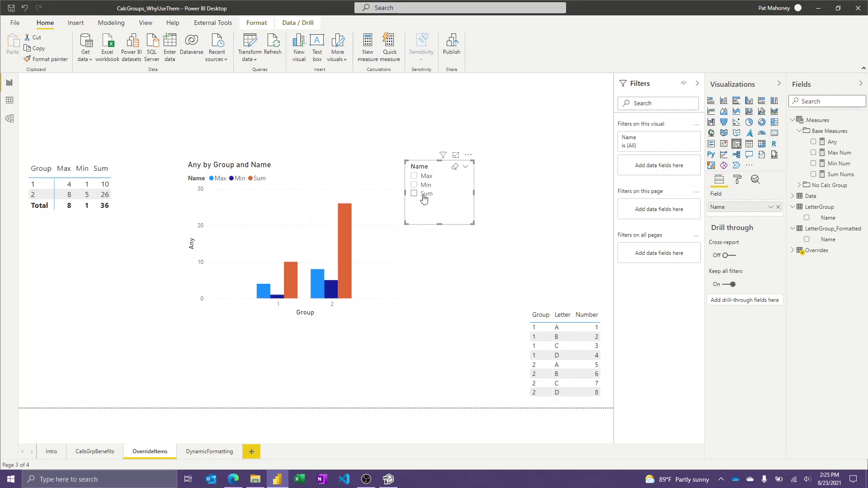
left_click(209, 452)
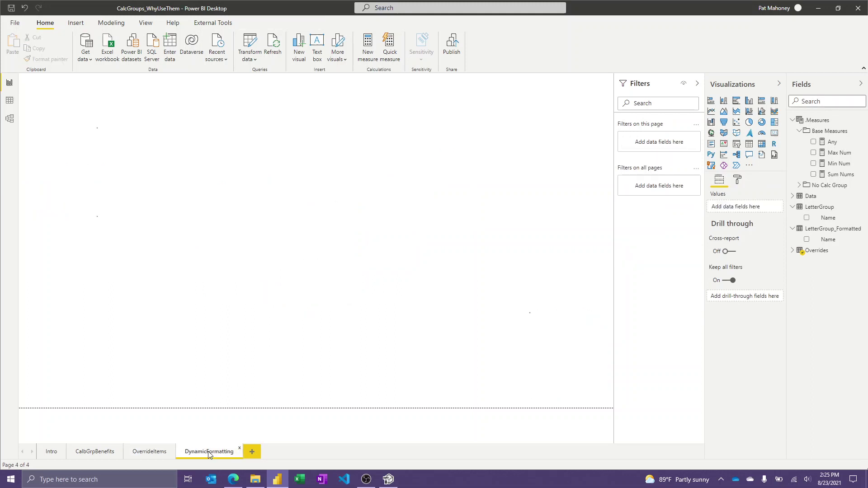
left_click(333, 304)
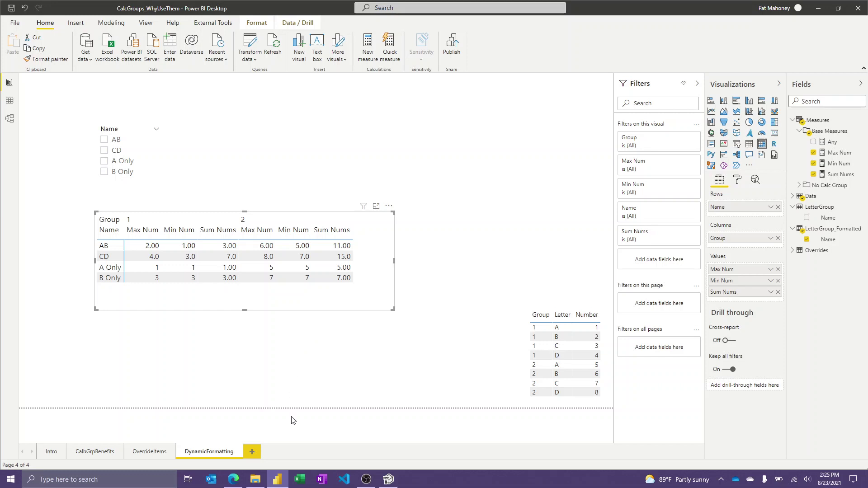
Step: In Tabular Editor, collapse Overrides, expand LetterGroup_Formatted and view the AB item's expression
left_click(388, 480)
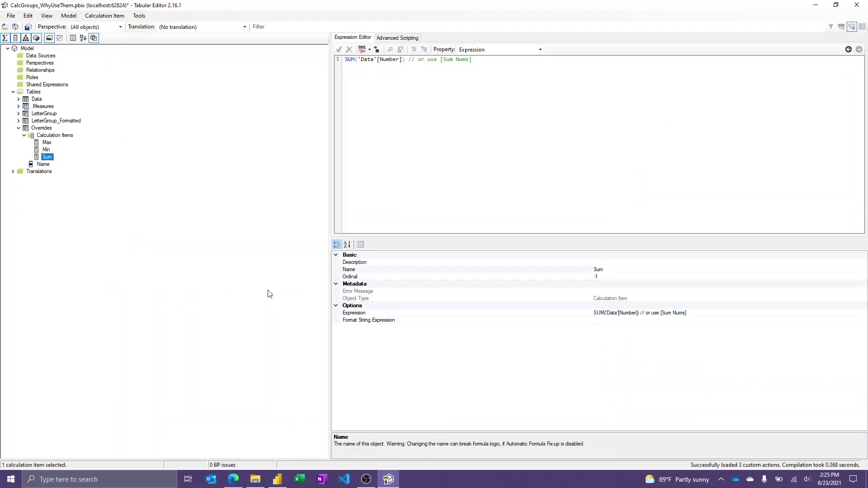
left_click(18, 127)
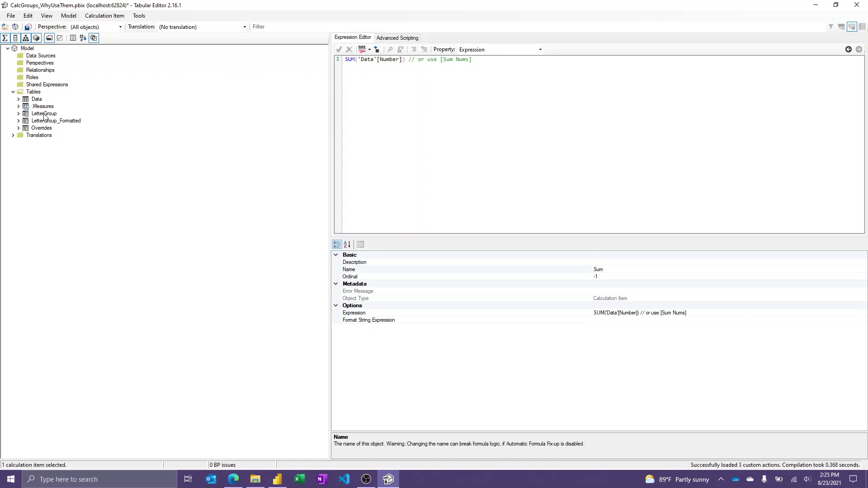
left_click(18, 122)
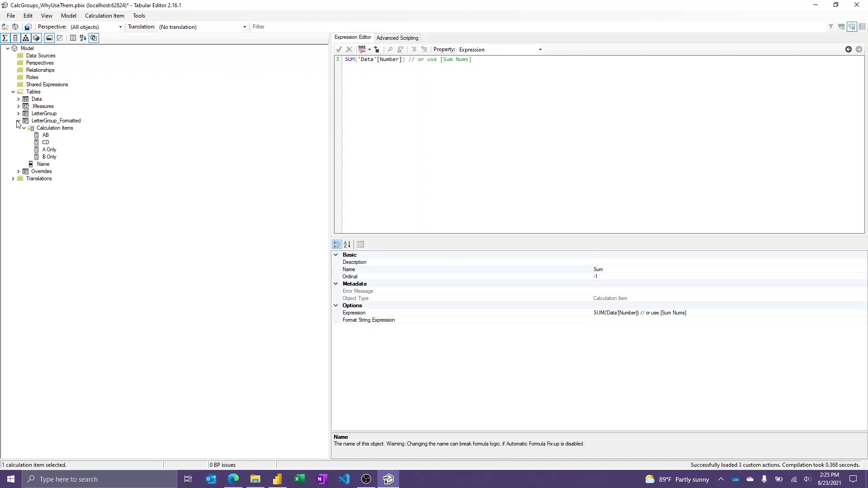
left_click(58, 137)
left_click(46, 135)
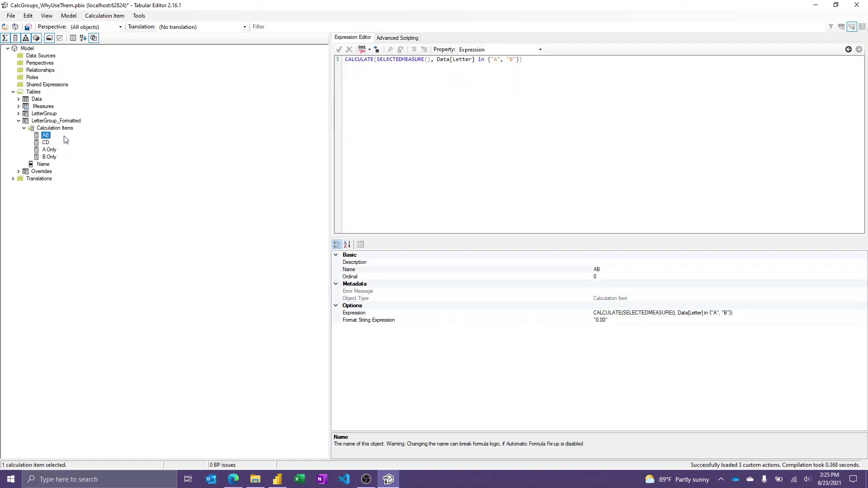
left_click_drag(522, 68, 346, 64)
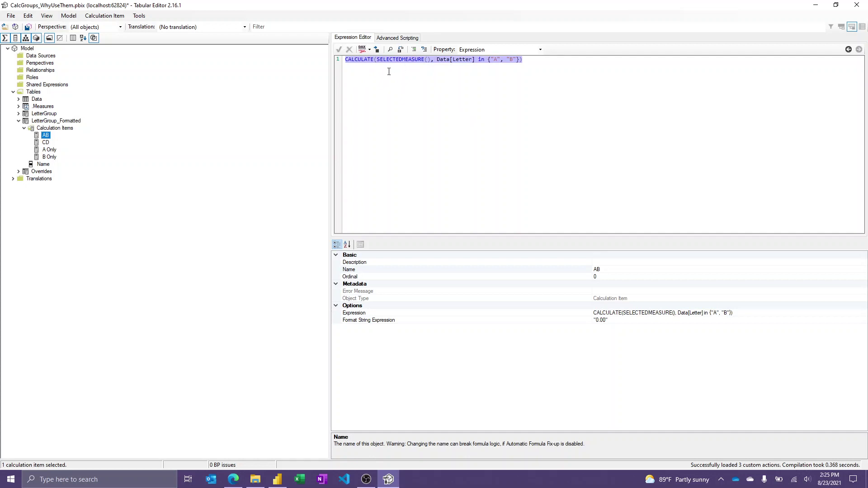
Step: Show AB's Format String Expression, "0.00"
left_click(533, 50)
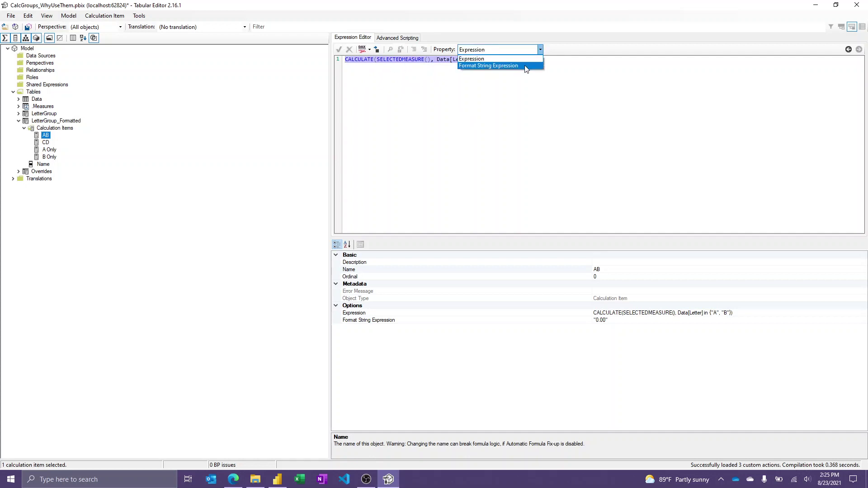
left_click(526, 67)
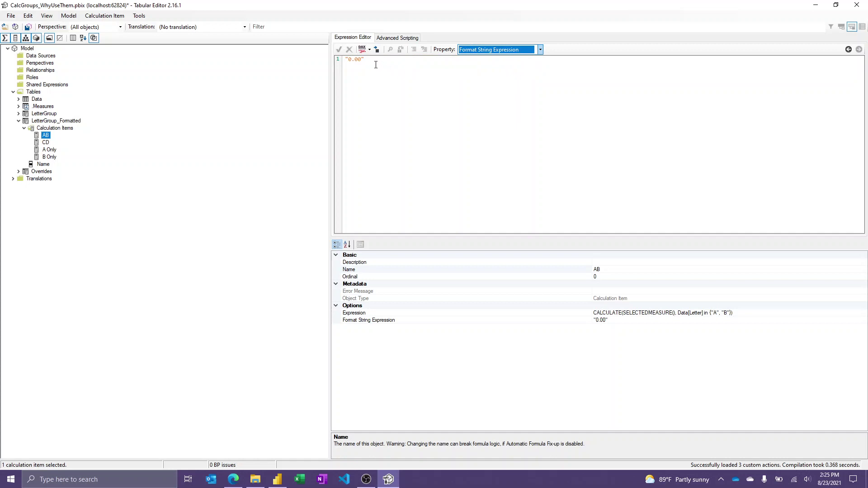
left_click_drag(372, 62, 346, 61)
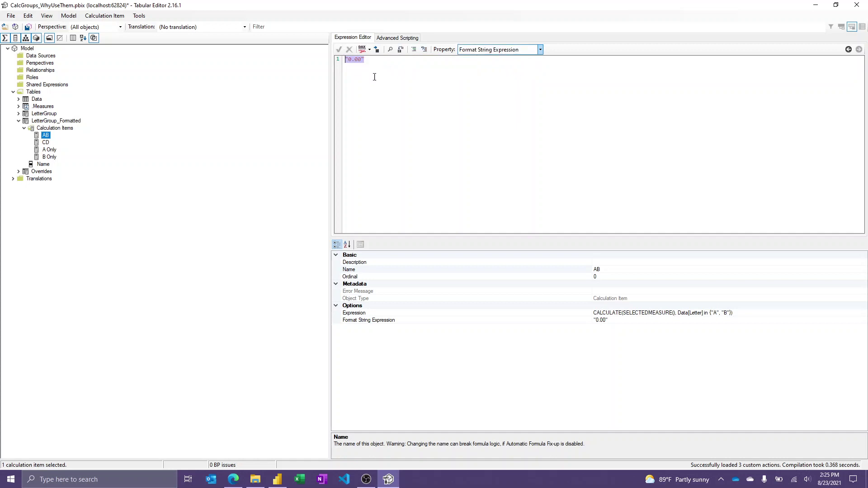
Step: Show CD's Format String Expression, "0.0", and select the A Only item
left_click(45, 143)
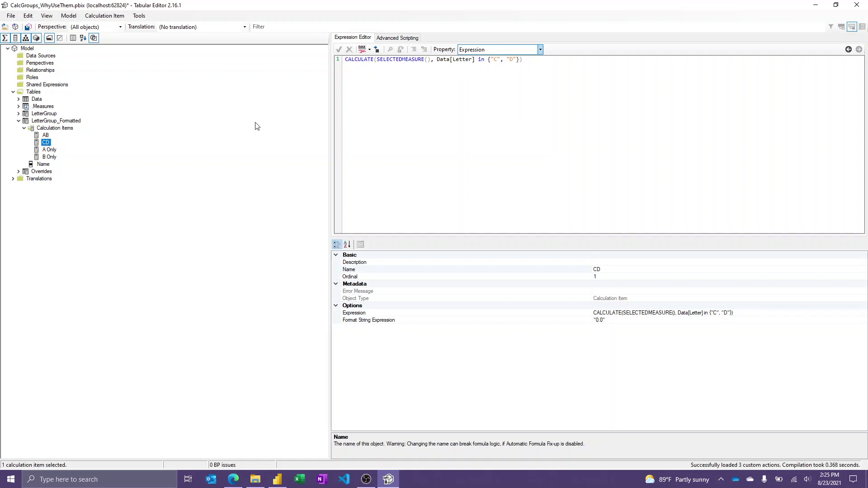
left_click(495, 51)
left_click(497, 66)
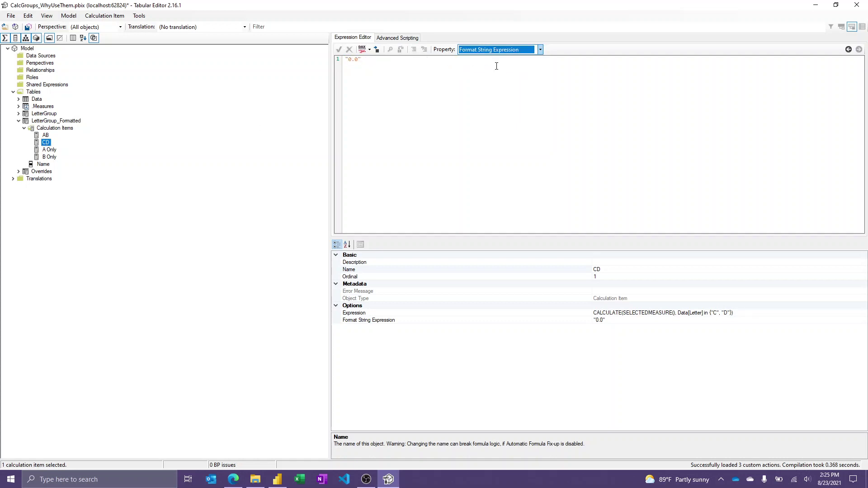
left_click(50, 149)
Step: Show the A Only and B Only format strings, both IF(SELECTEDMEASURENAME() = "Sum Nums", "0.00", "0")
left_click(489, 56)
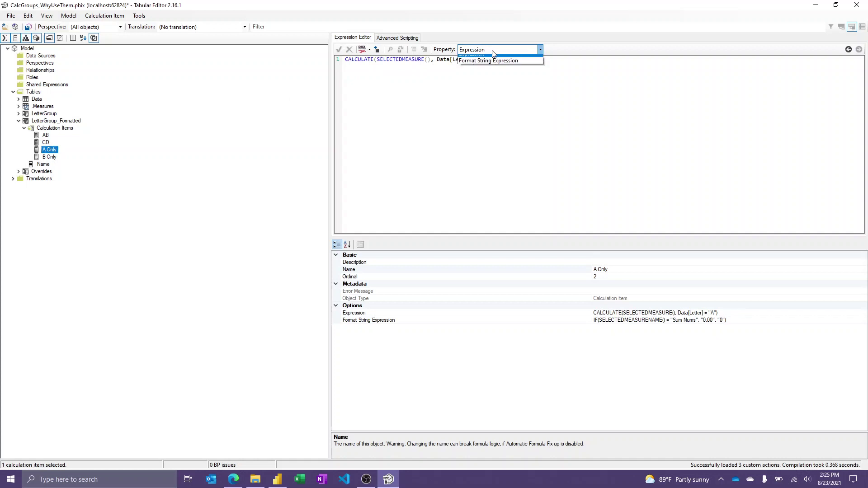
left_click(493, 65)
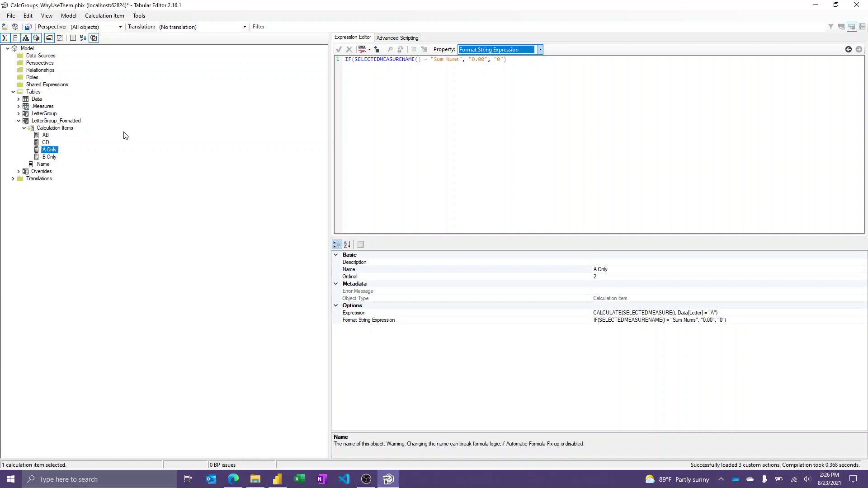
left_click(49, 157)
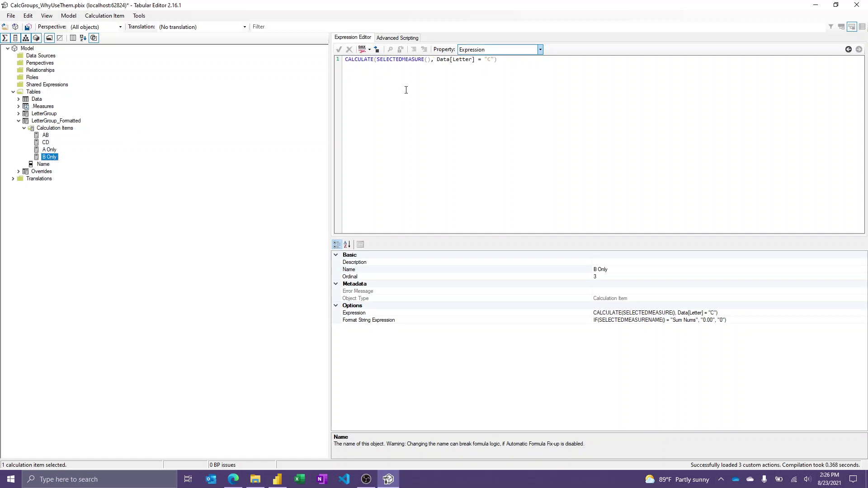
left_click(492, 49)
left_click(501, 66)
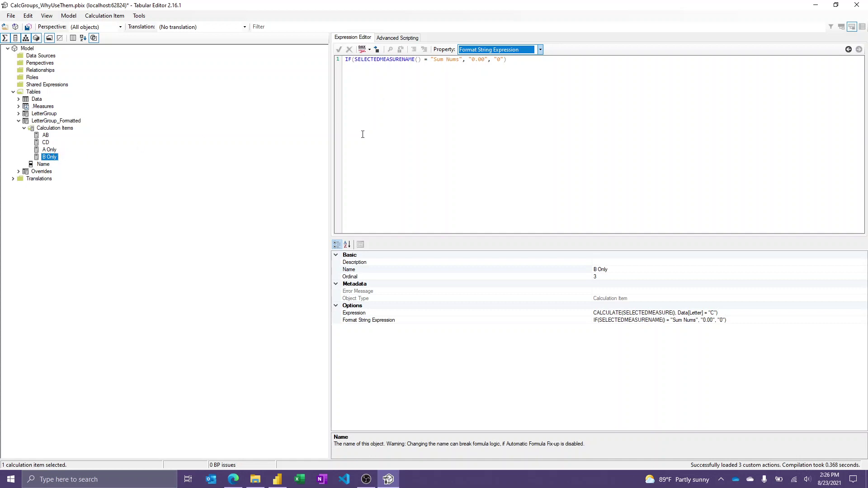
Step: Return to Power BI Desktop to compare the DynamicFormatting matrix's per-item number formats
left_click(278, 480)
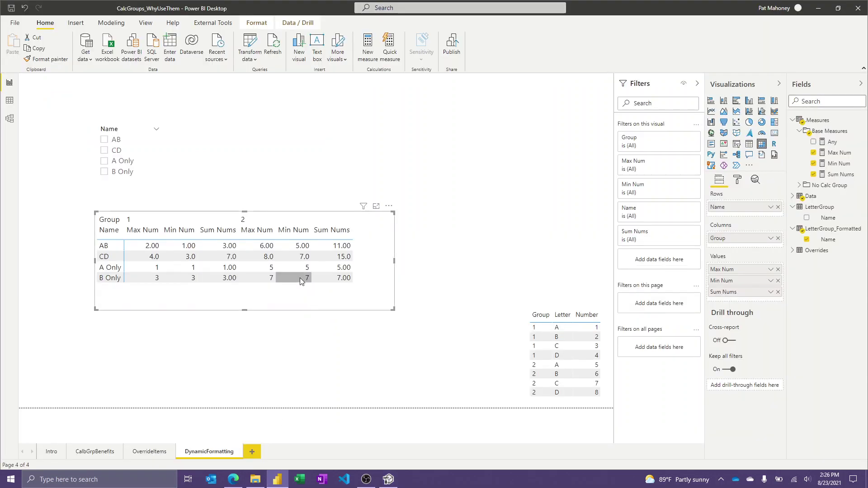